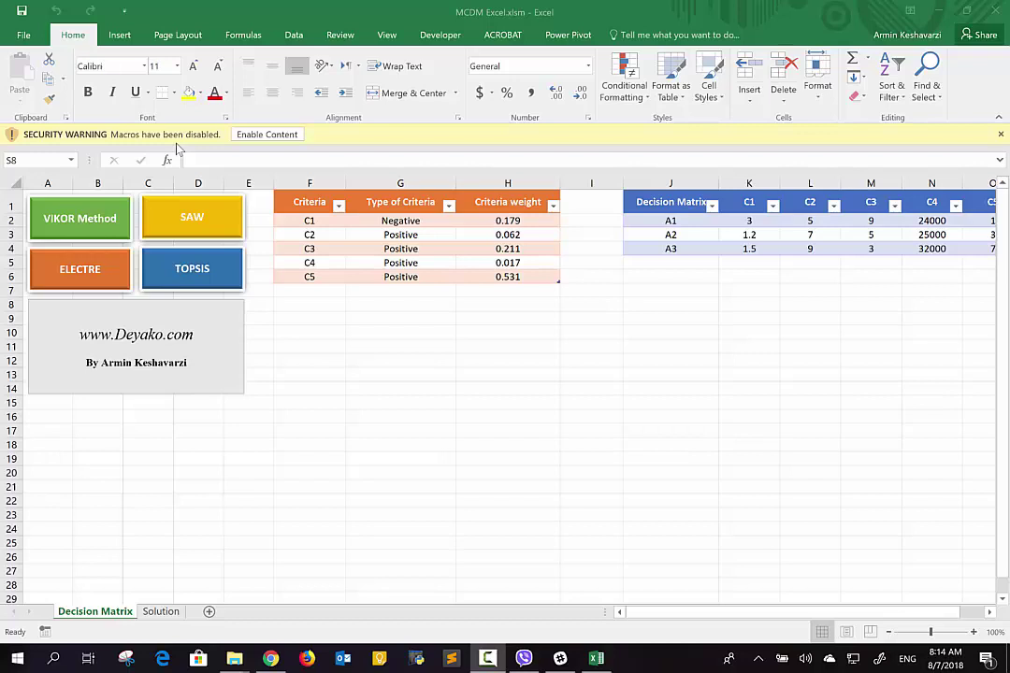
{"action": "left_click", "coordinate": [267, 135]}
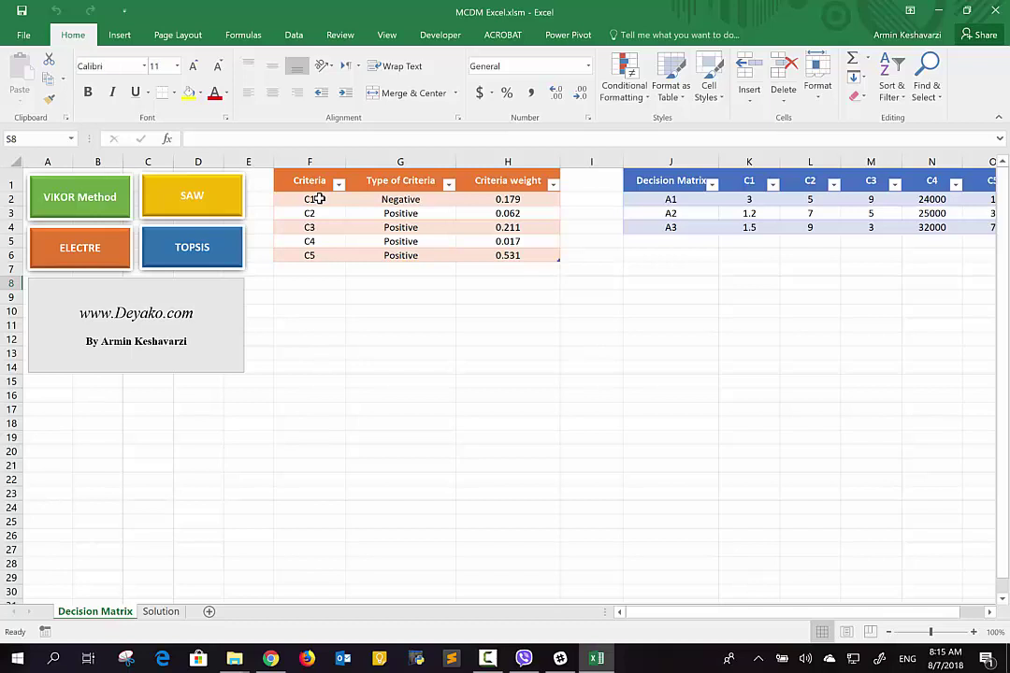
{"action": "left_click", "coordinate": [415, 199]}
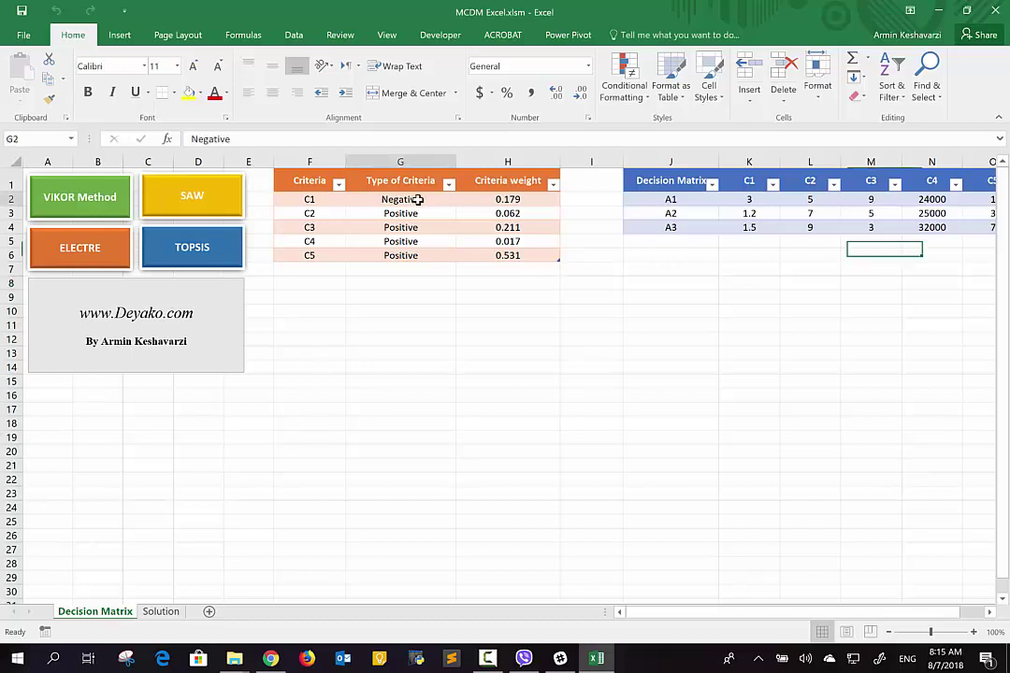
{"action": "left_click", "coordinate": [462, 200]}
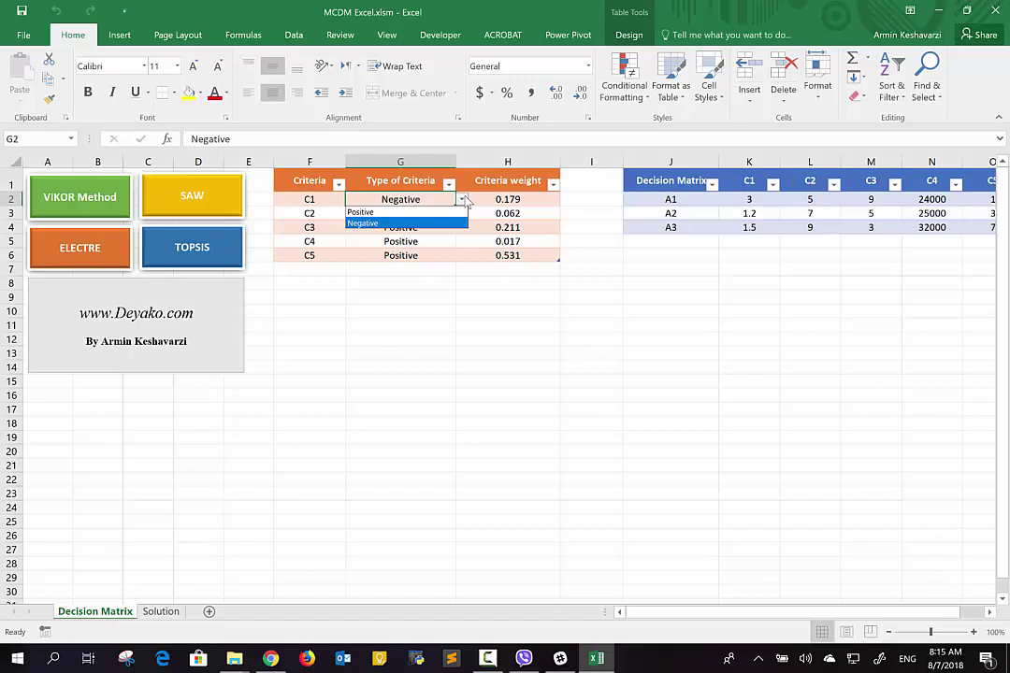
{"action": "left_click", "coordinate": [464, 200]}
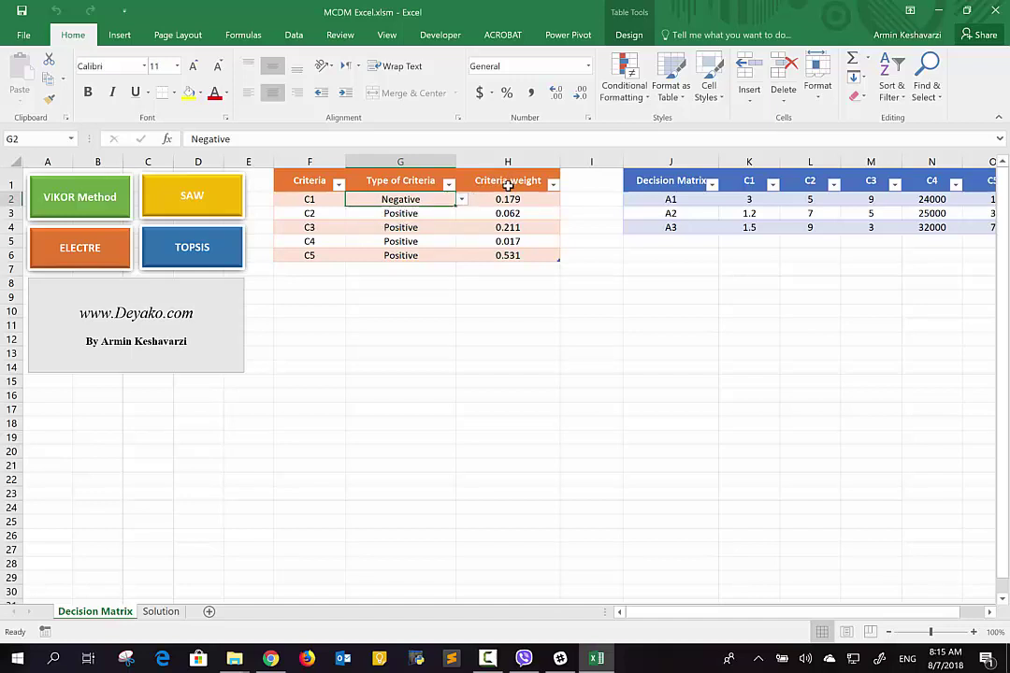
{"action": "left_click", "coordinate": [505, 181]}
{"action": "left_click", "coordinate": [506, 200]}
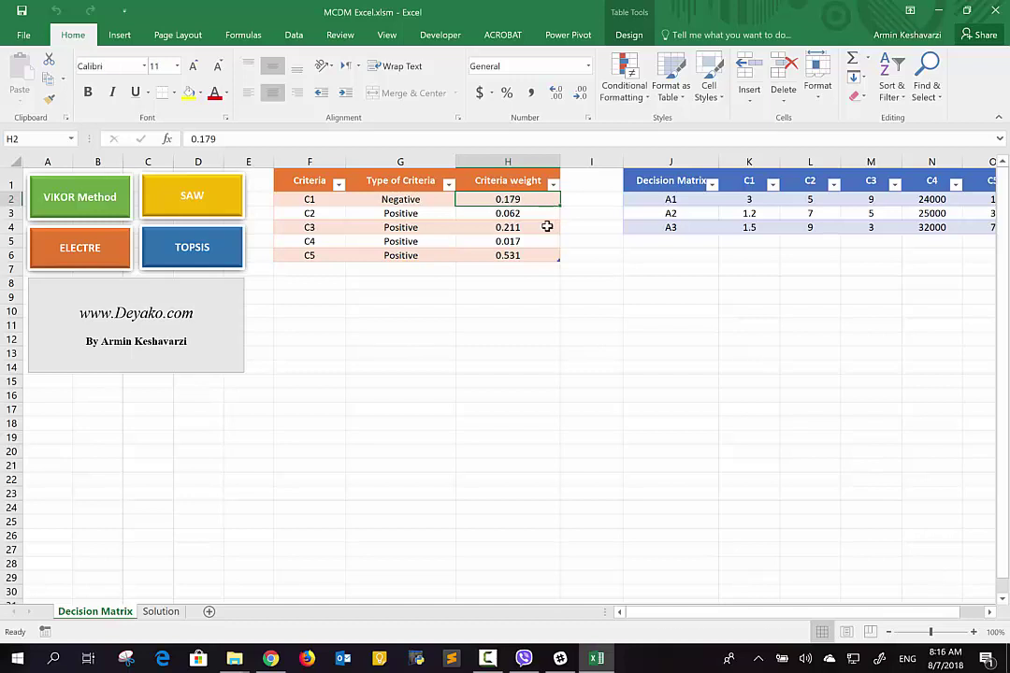
{"action": "left_click_drag", "start_coordinate": [510, 199], "coordinate": [540, 254]}
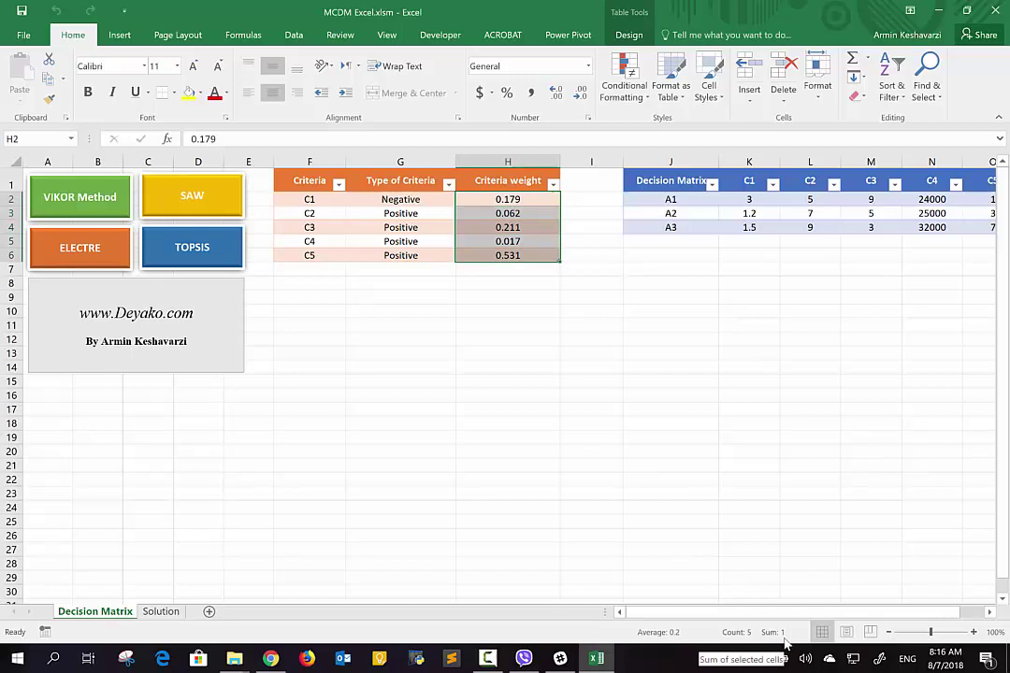
Add criterion C6 in F7 and set its type to Negative
{"action": "left_click", "coordinate": [314, 269]}
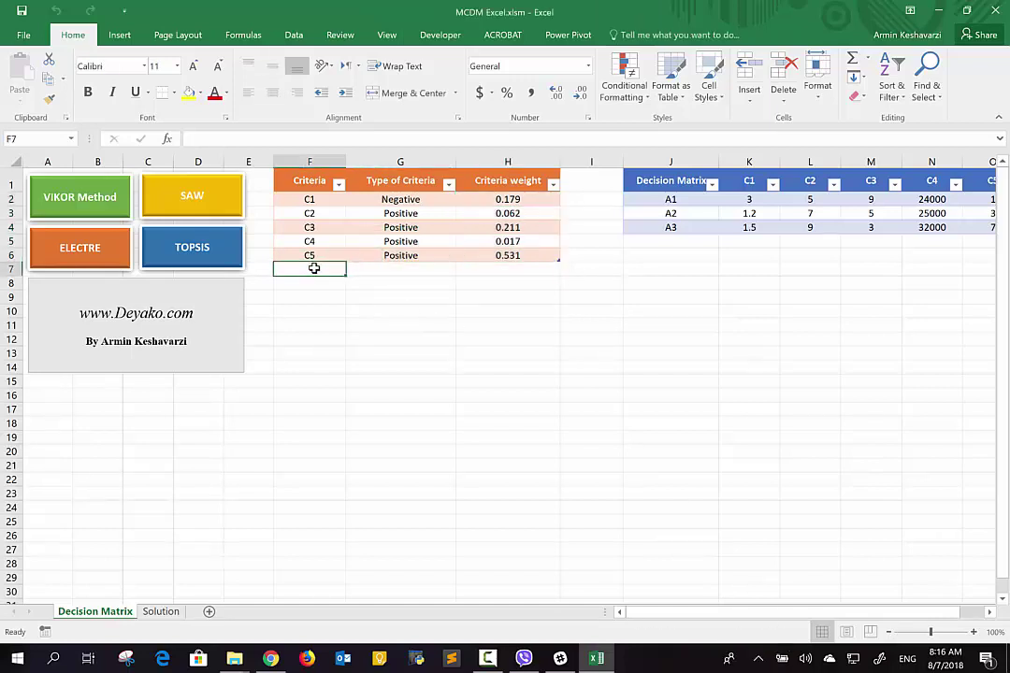
{"action": "type", "text": "C6"}
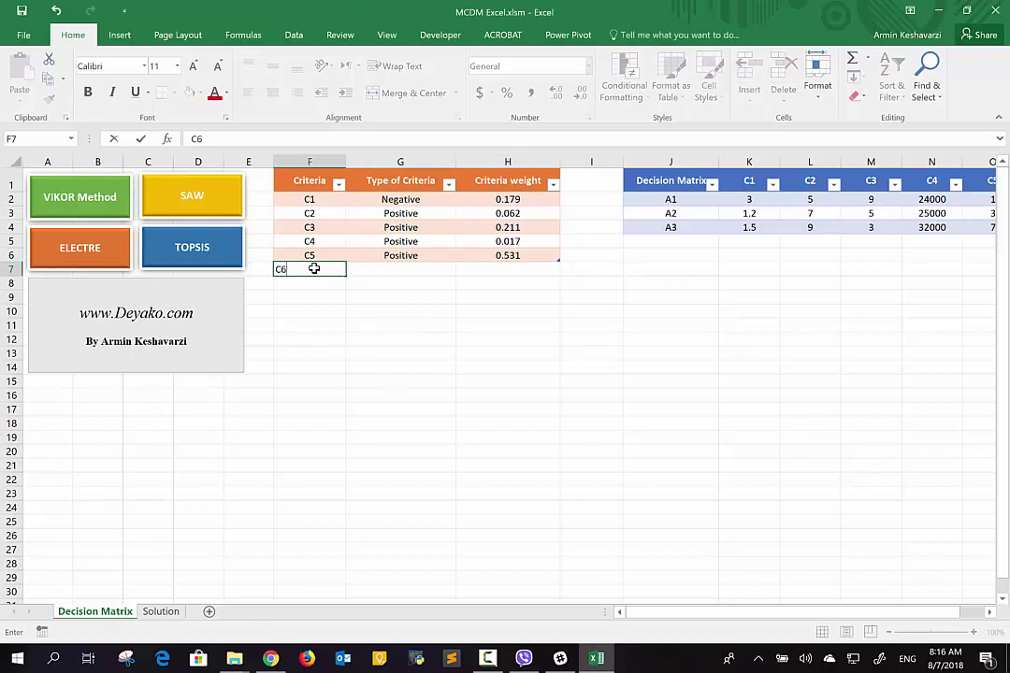
{"action": "key", "text": "Return"}
{"action": "key", "text": "Right"}
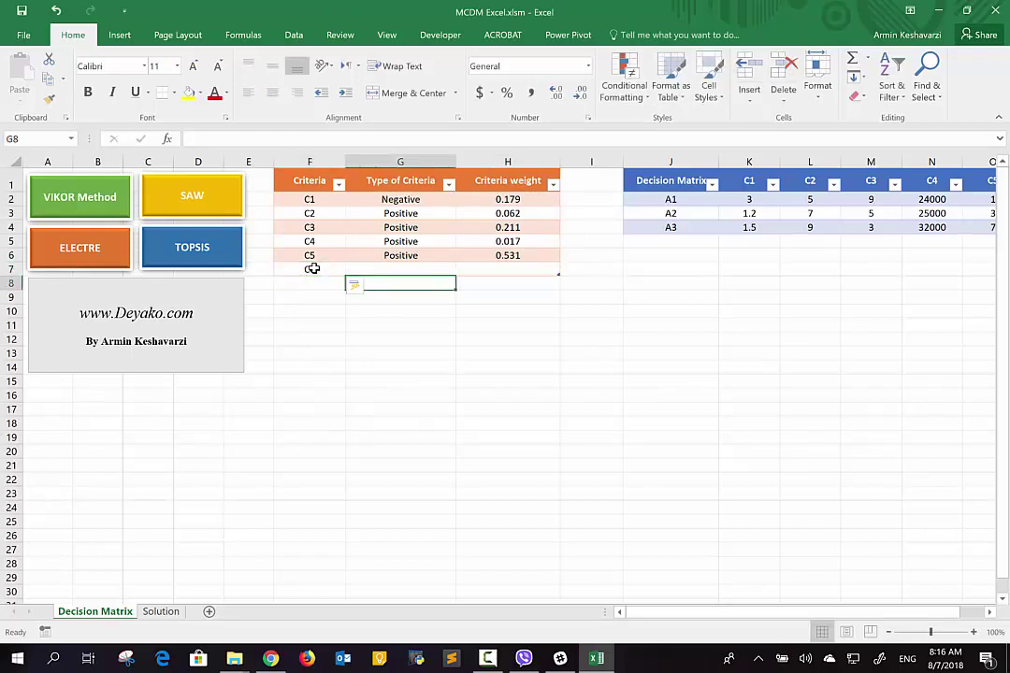
{"action": "left_click", "coordinate": [374, 268]}
{"action": "left_click", "coordinate": [461, 269]}
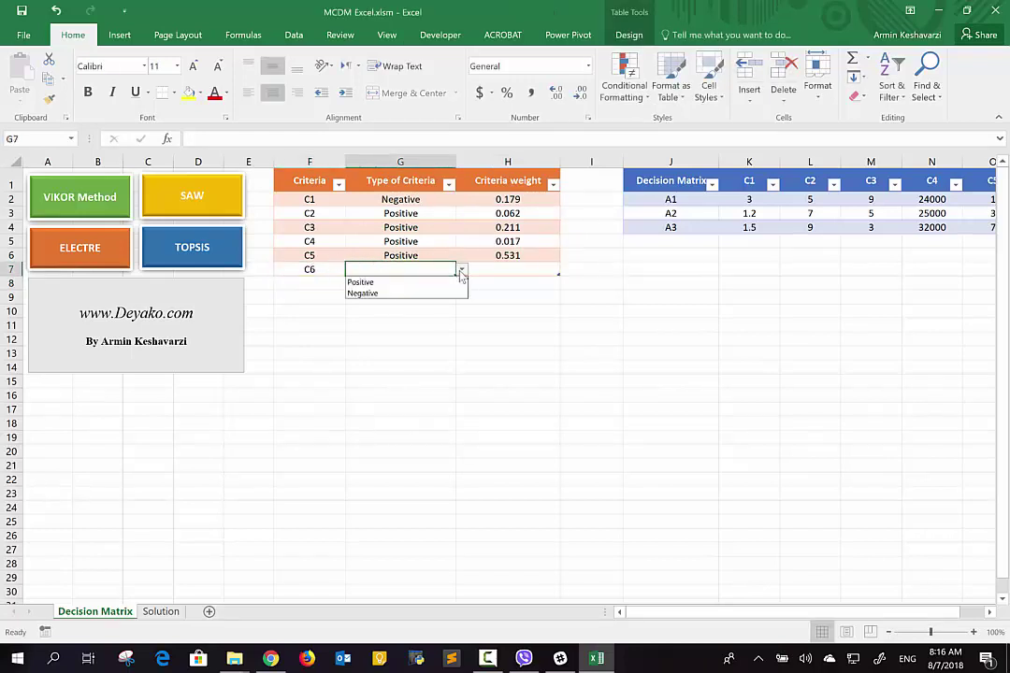
{"action": "left_click", "coordinate": [426, 294]}
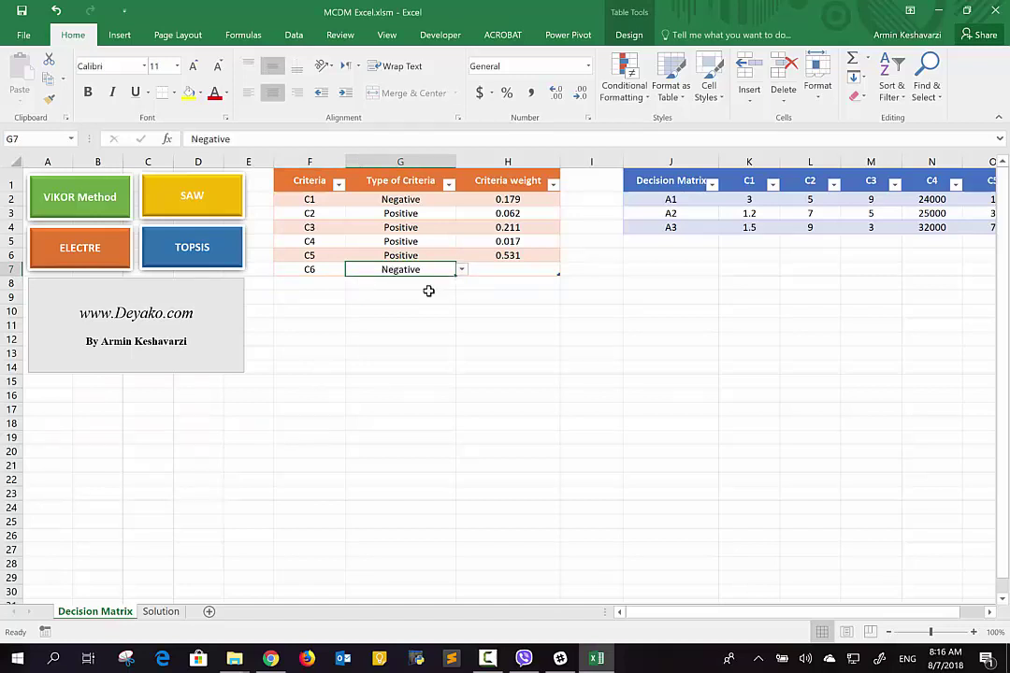
{"action": "left_click", "coordinate": [519, 268]}
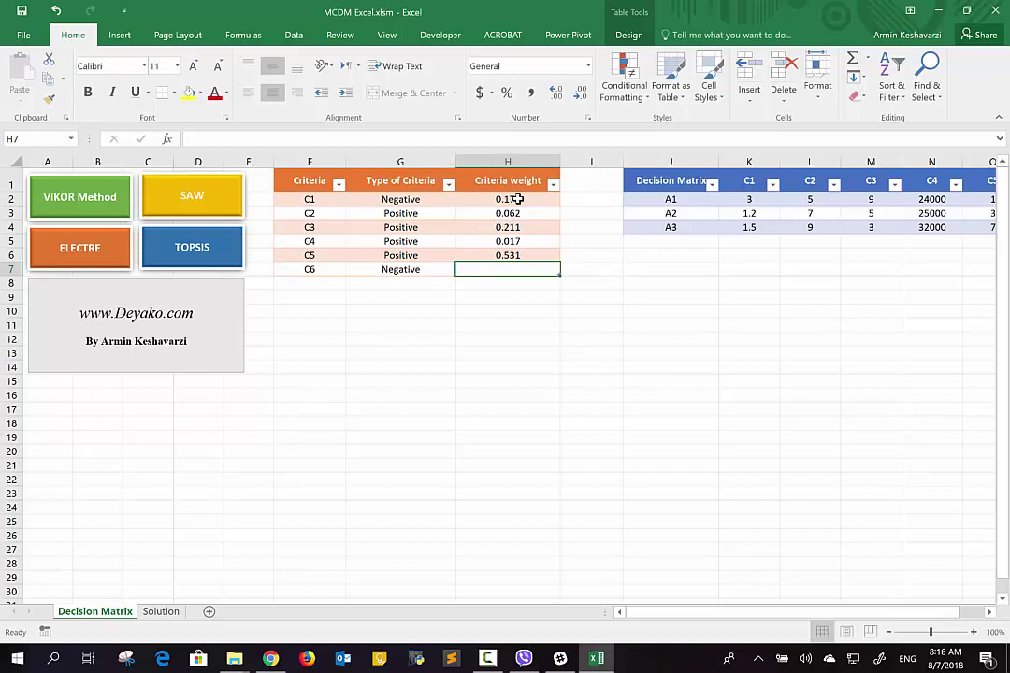
Change C1's weight from 0.179 to 0.1 and C3's from 0.211 to 0.2
{"action": "double_click", "coordinate": [523, 199]}
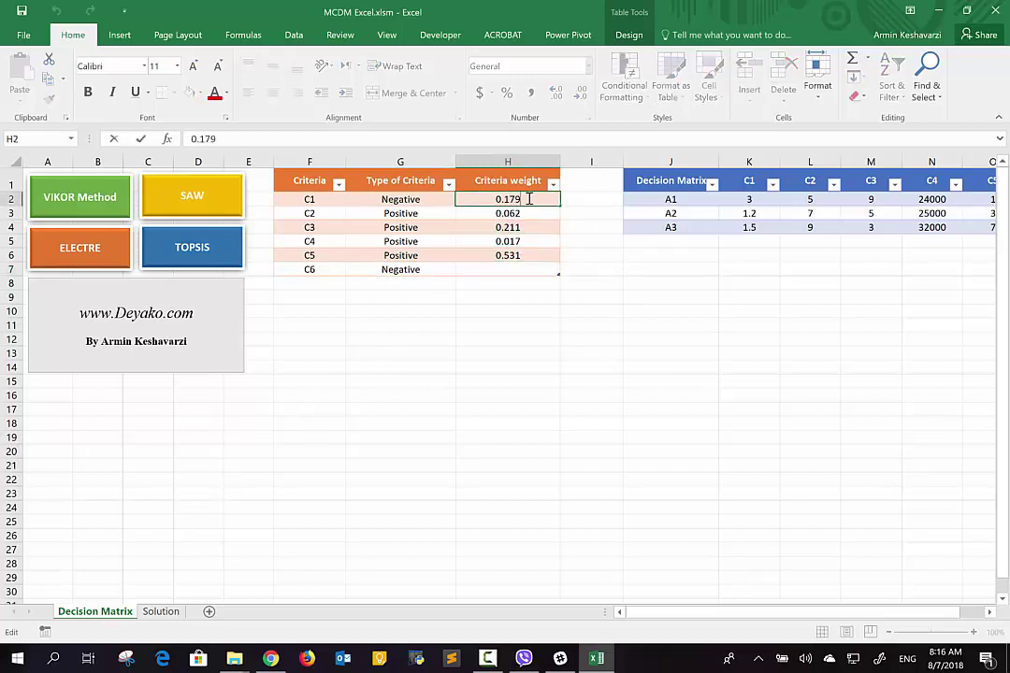
{"action": "key", "text": "BackSpace"}
{"action": "key", "text": "BackSpace"}
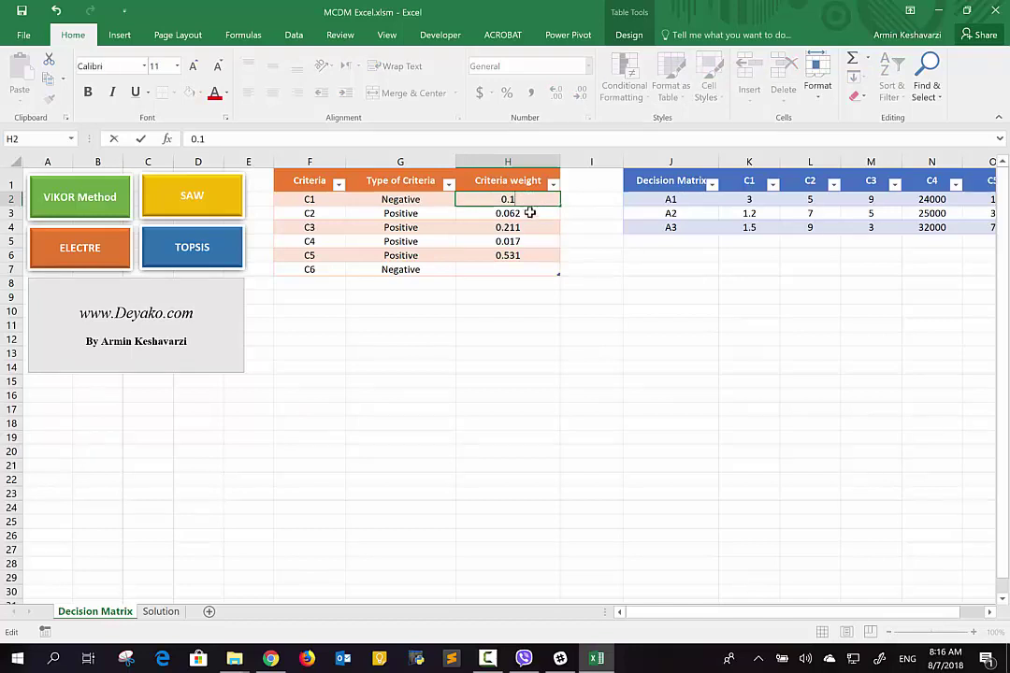
{"action": "left_click", "coordinate": [529, 213]}
{"action": "left_click", "coordinate": [531, 228]}
{"action": "double_click", "coordinate": [531, 228]}
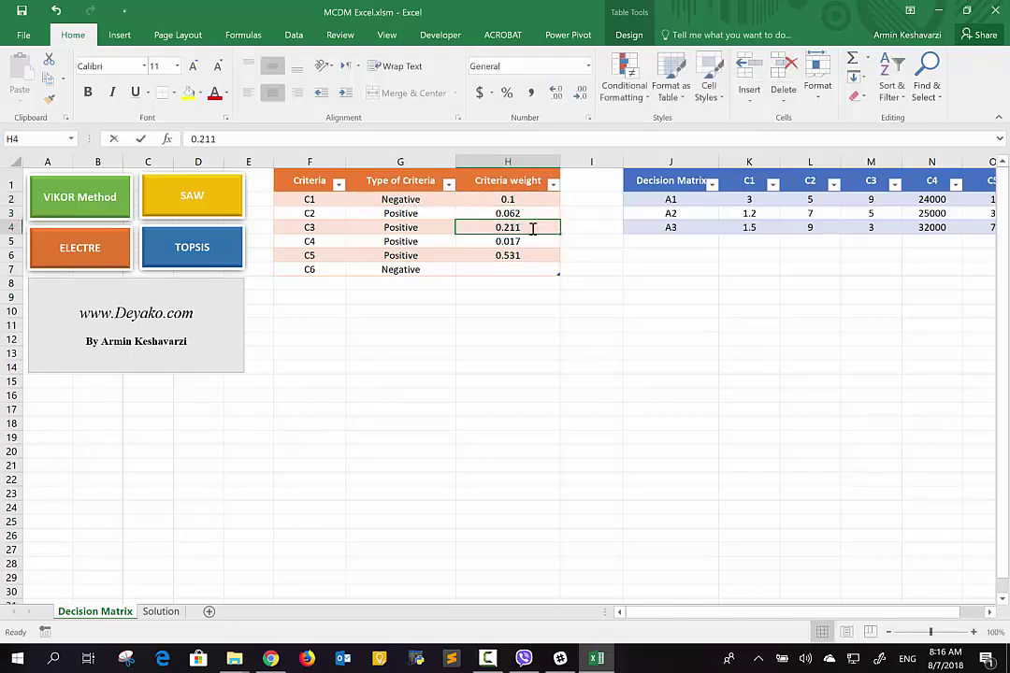
{"action": "key", "text": "BackSpace"}
{"action": "key", "text": "BackSpace"}
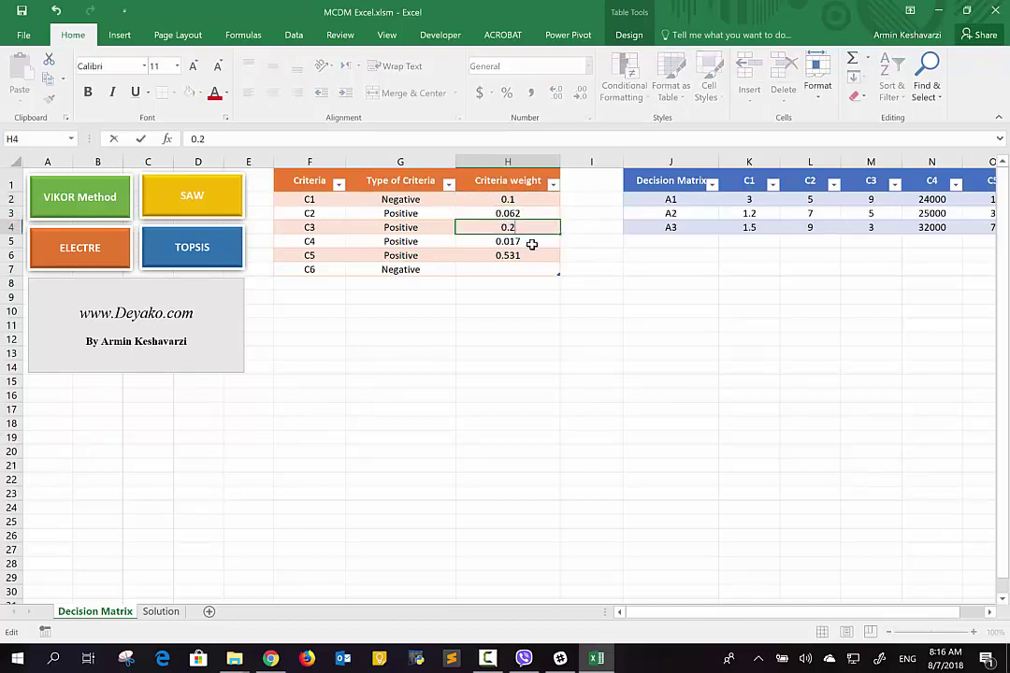
{"action": "double_click", "coordinate": [532, 242]}
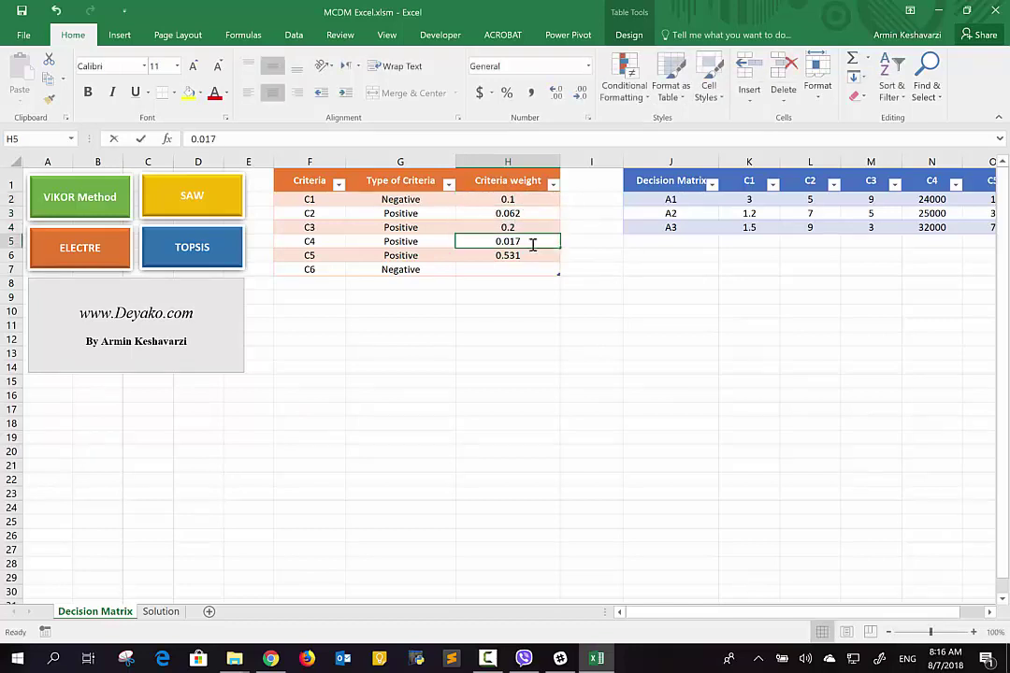
Give C6 a weight of 0.09 and select H2:H7 to confirm the six weights sum to 1
{"action": "left_click", "coordinate": [487, 271]}
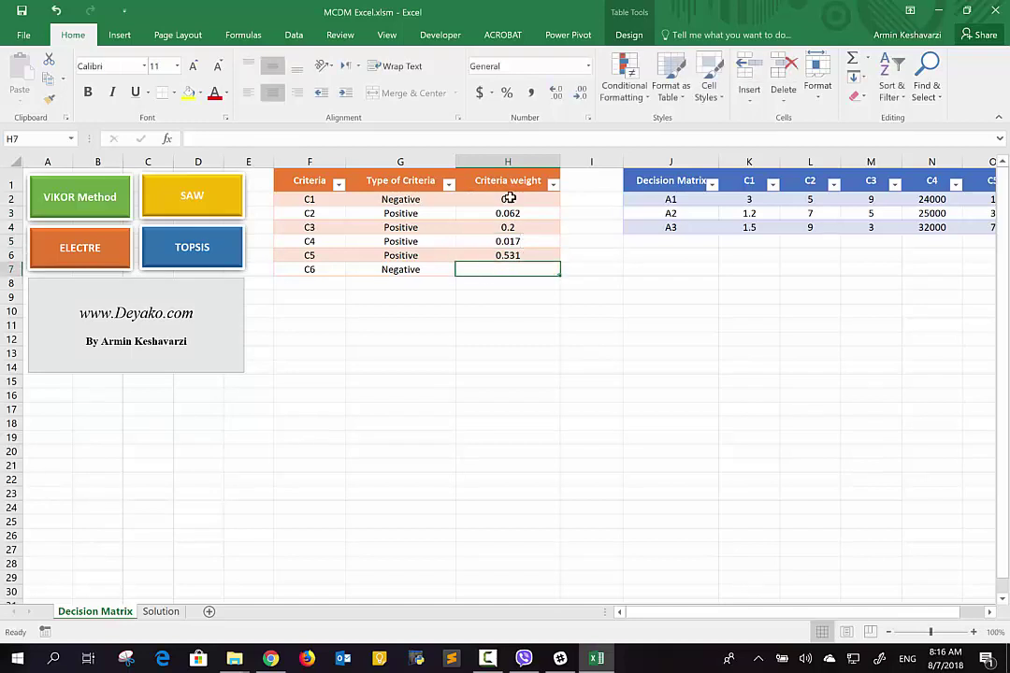
{"action": "left_click_drag", "start_coordinate": [508, 199], "coordinate": [507, 255]}
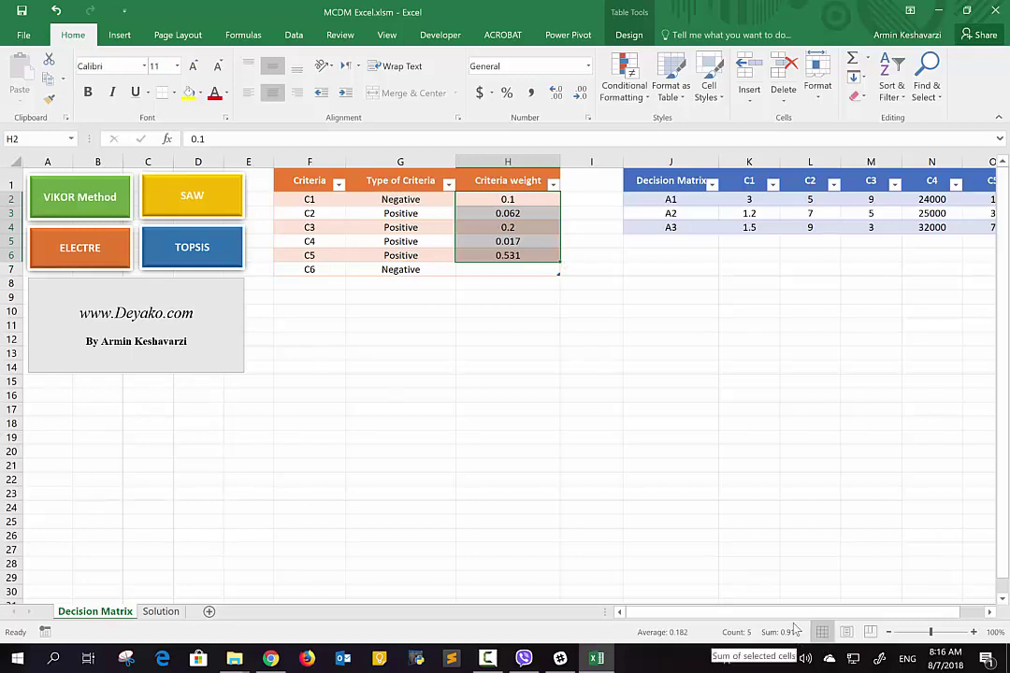
{"action": "left_click", "coordinate": [485, 269]}
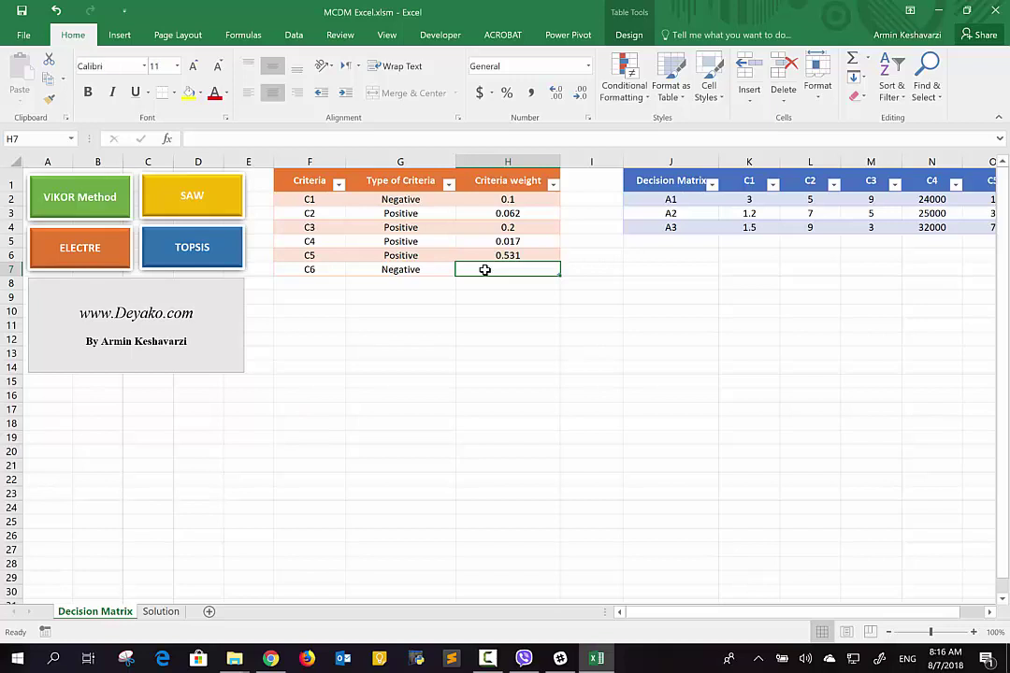
{"action": "type", "text": "0.0"}
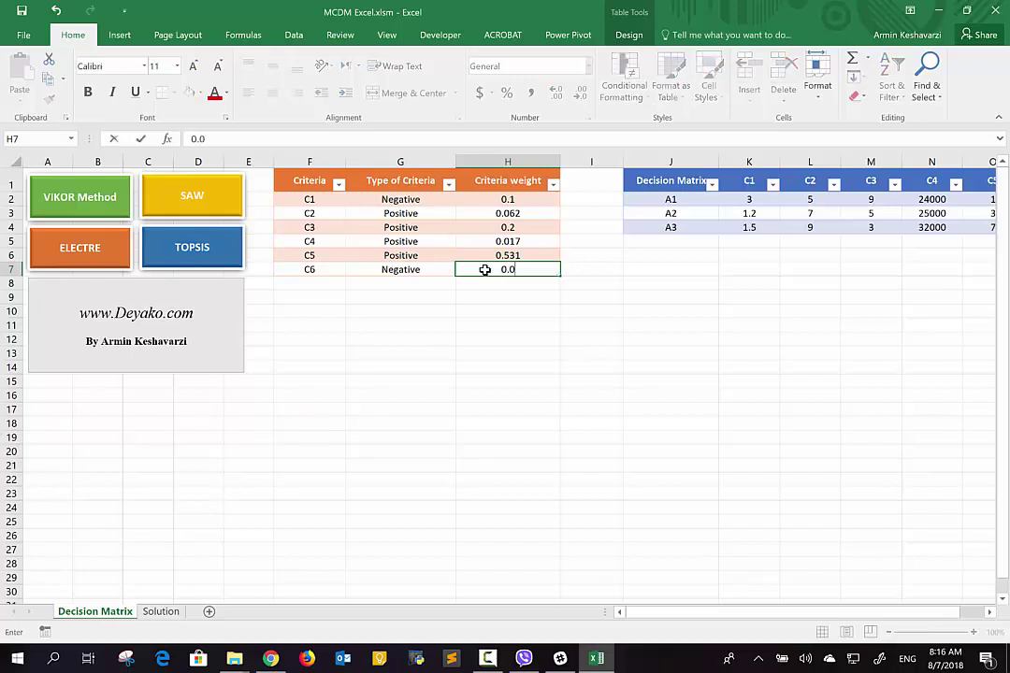
{"action": "type", "text": "9"}
{"action": "key", "text": "Return"}
{"action": "left_click_drag", "start_coordinate": [521, 195], "coordinate": [509, 270]}
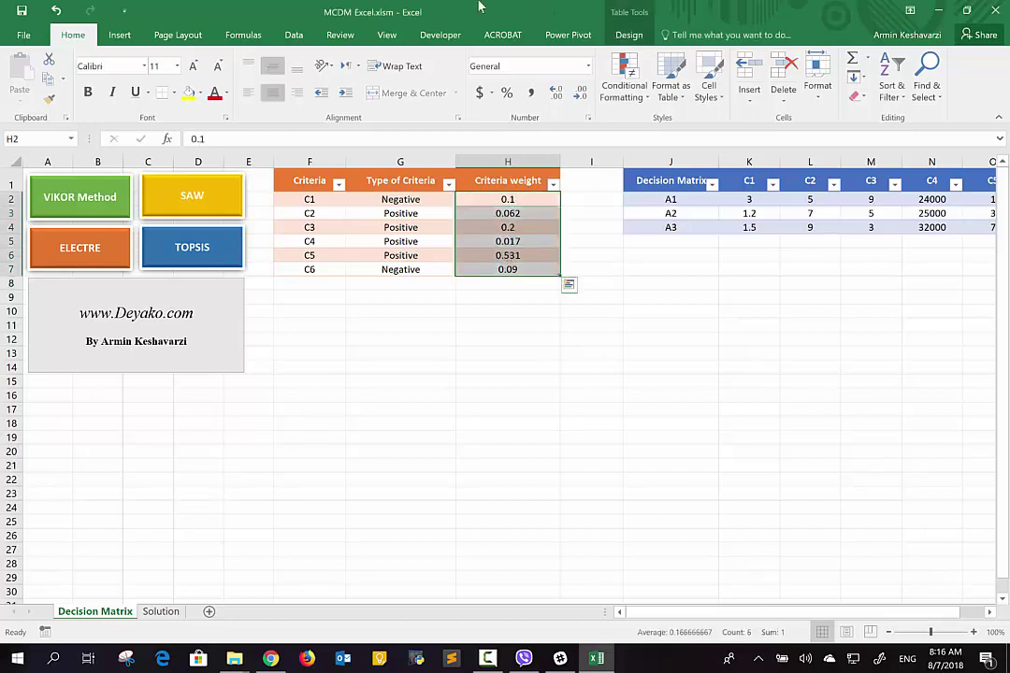
{"action": "scroll", "coordinate": [477, 239], "scroll_direction": "right", "scroll_amount": 2}
{"action": "left_click", "coordinate": [472, 241]}
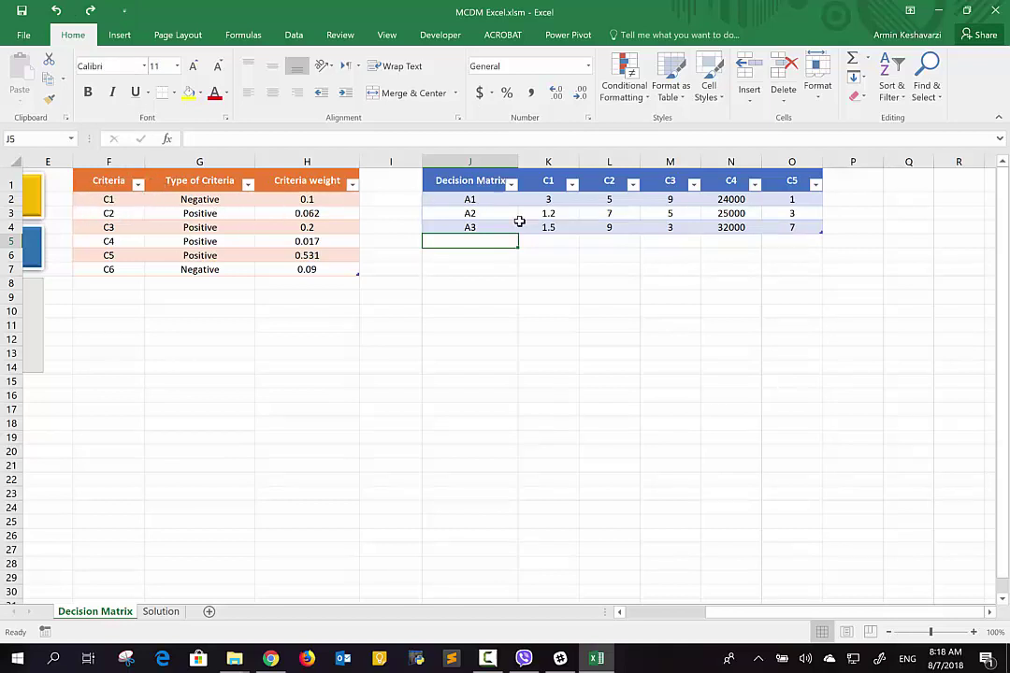
{"action": "left_click", "coordinate": [477, 182]}
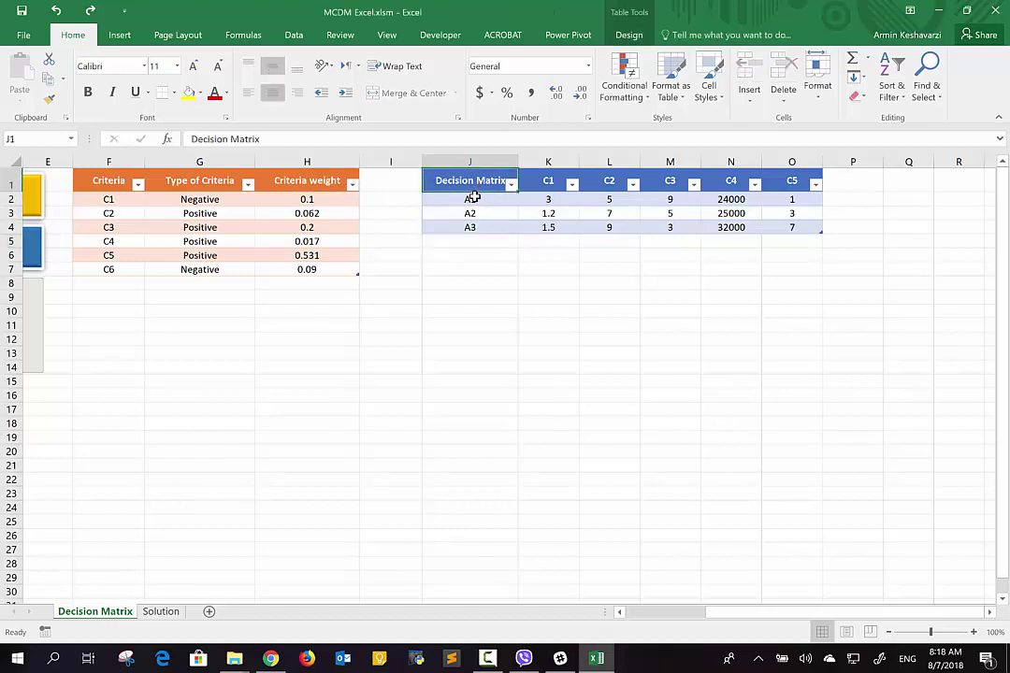
{"action": "left_click_drag", "start_coordinate": [473, 198], "coordinate": [469, 227]}
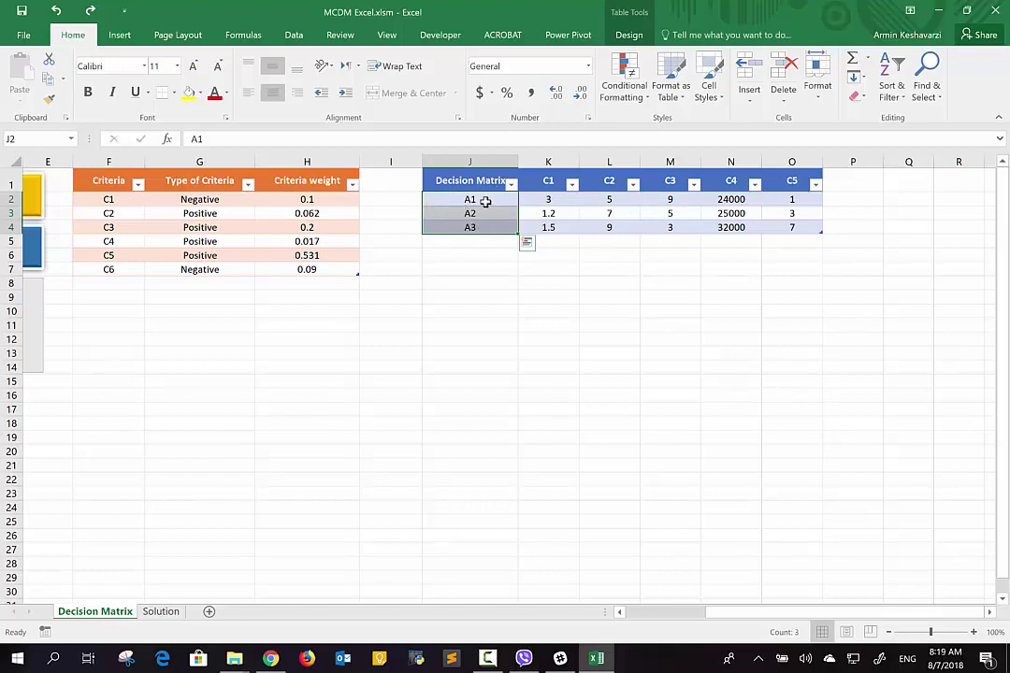
{"action": "left_click", "coordinate": [484, 200]}
{"action": "left_click", "coordinate": [484, 214]}
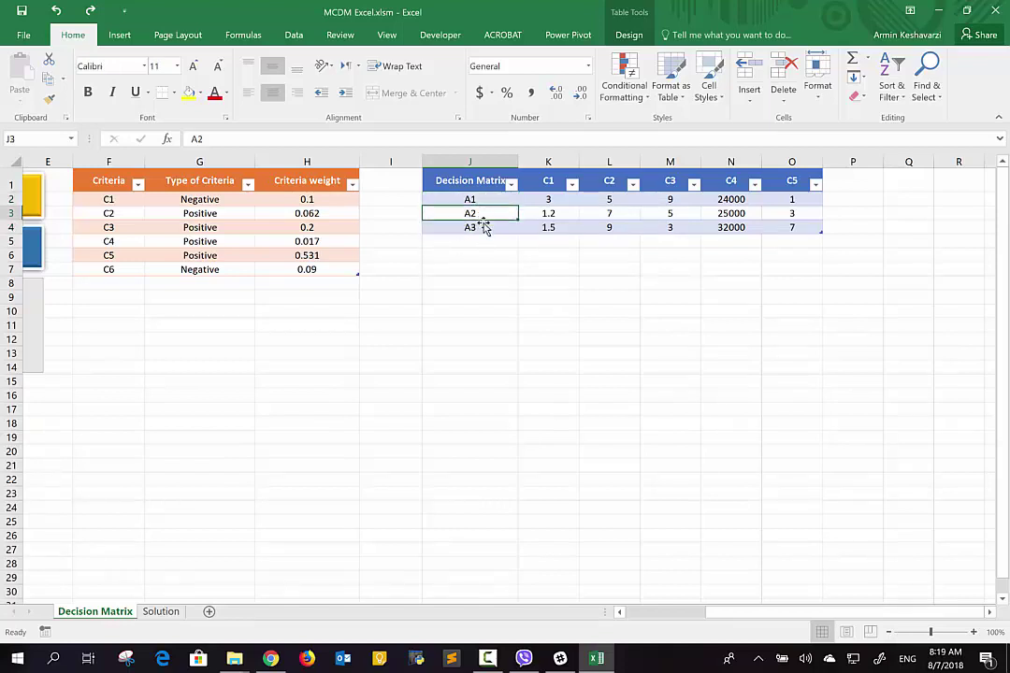
{"action": "left_click", "coordinate": [483, 227]}
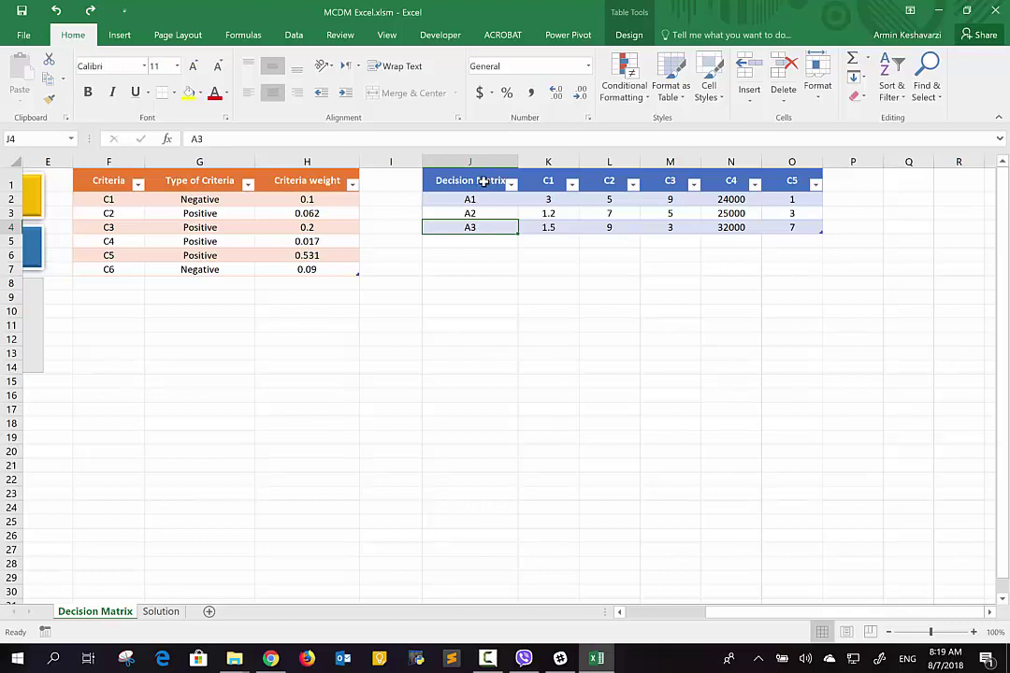
{"action": "left_click", "coordinate": [478, 199]}
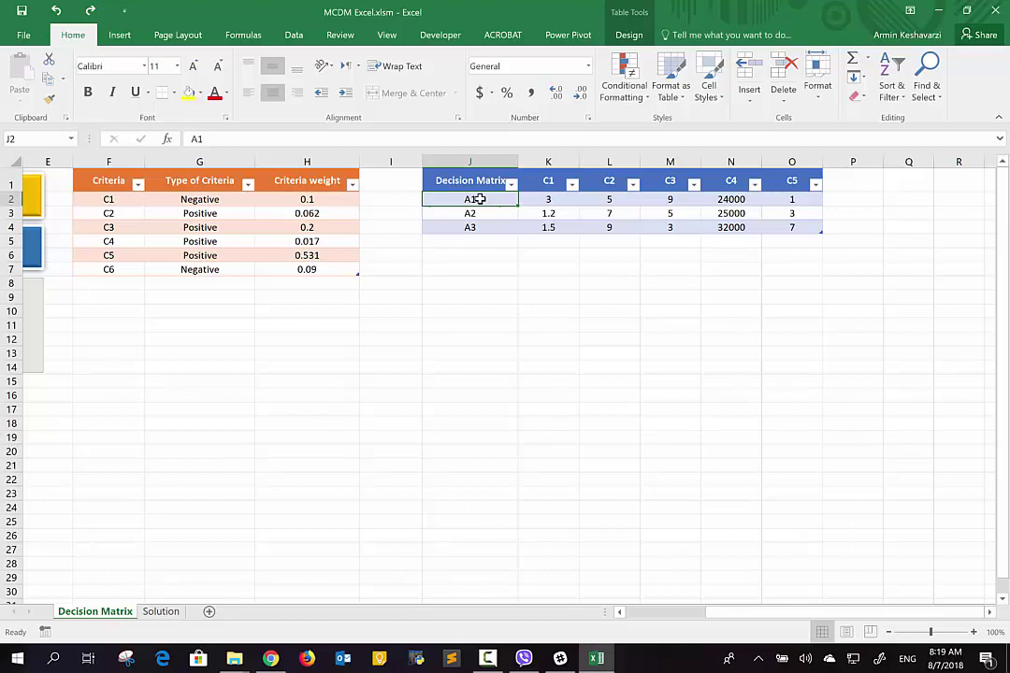
{"action": "key", "text": "Down"}
{"action": "key", "text": "Down"}
{"action": "key", "text": "Down"}
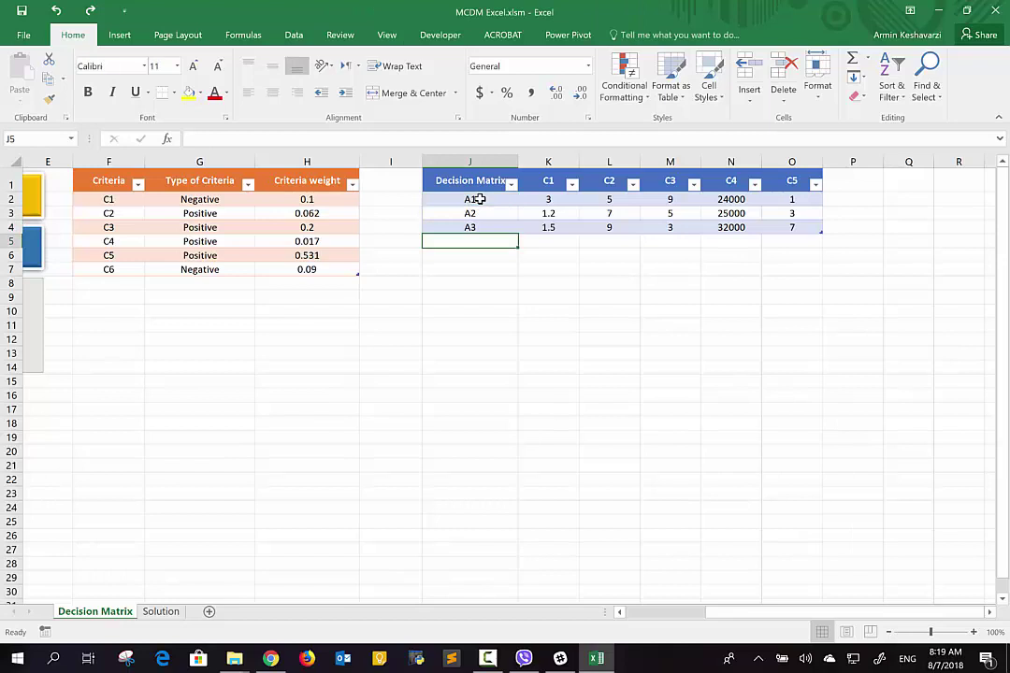
Enter A4 in J5 so the Decision Matrix table grows a fourth alternative row
{"action": "type", "text": "A4"}
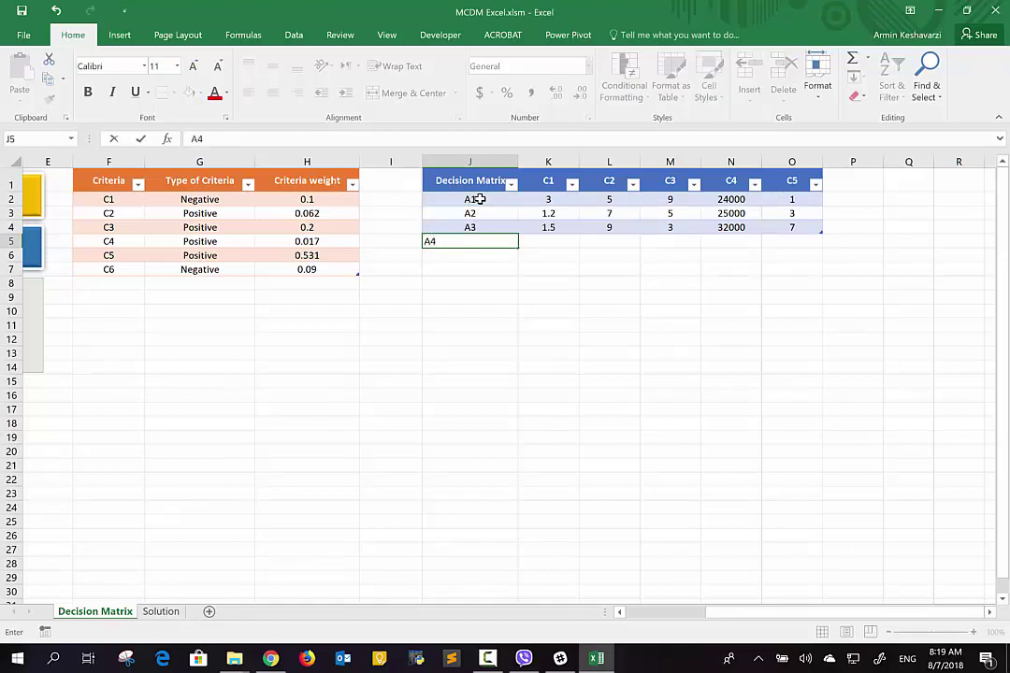
{"action": "key", "text": "Return"}
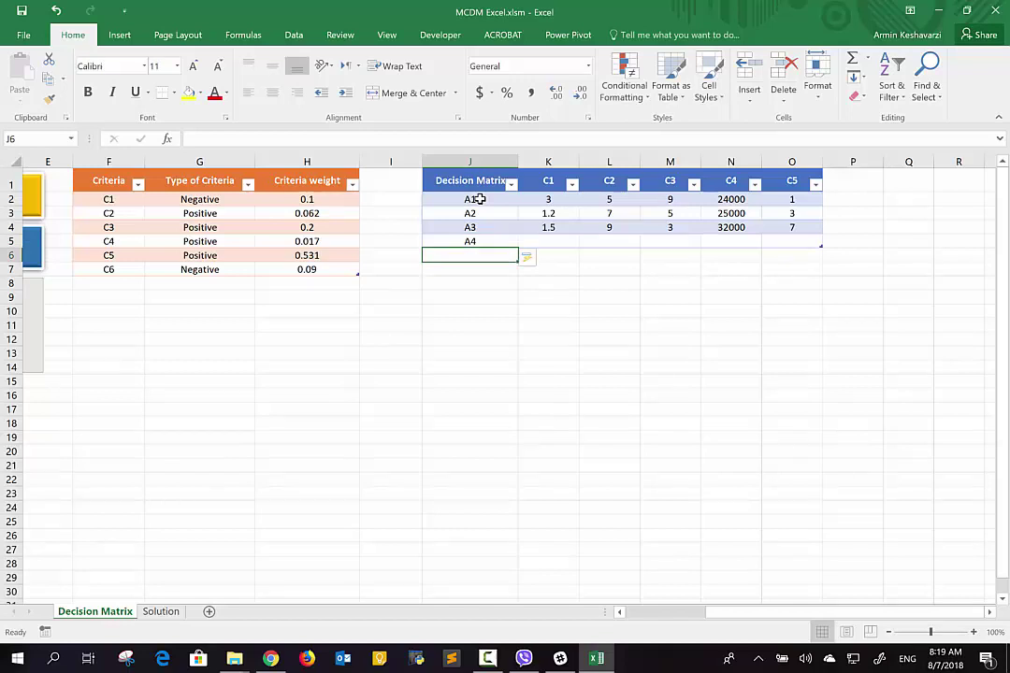
{"action": "key", "text": "Up"}
{"action": "key", "text": "Right"}
{"action": "key", "text": "Right"}
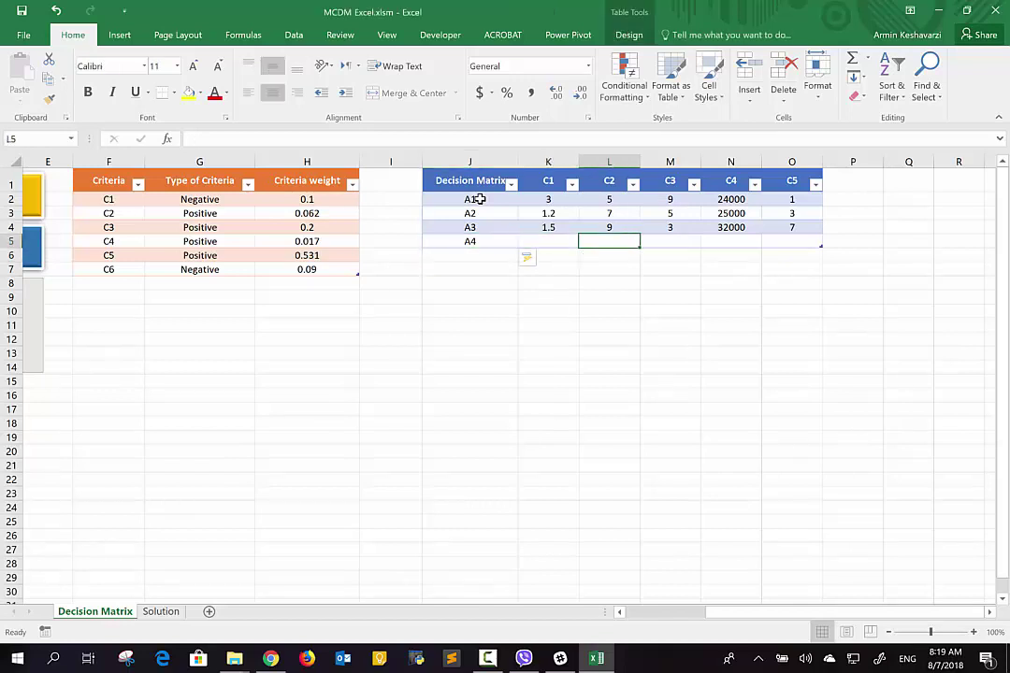
{"action": "key", "text": "Left"}
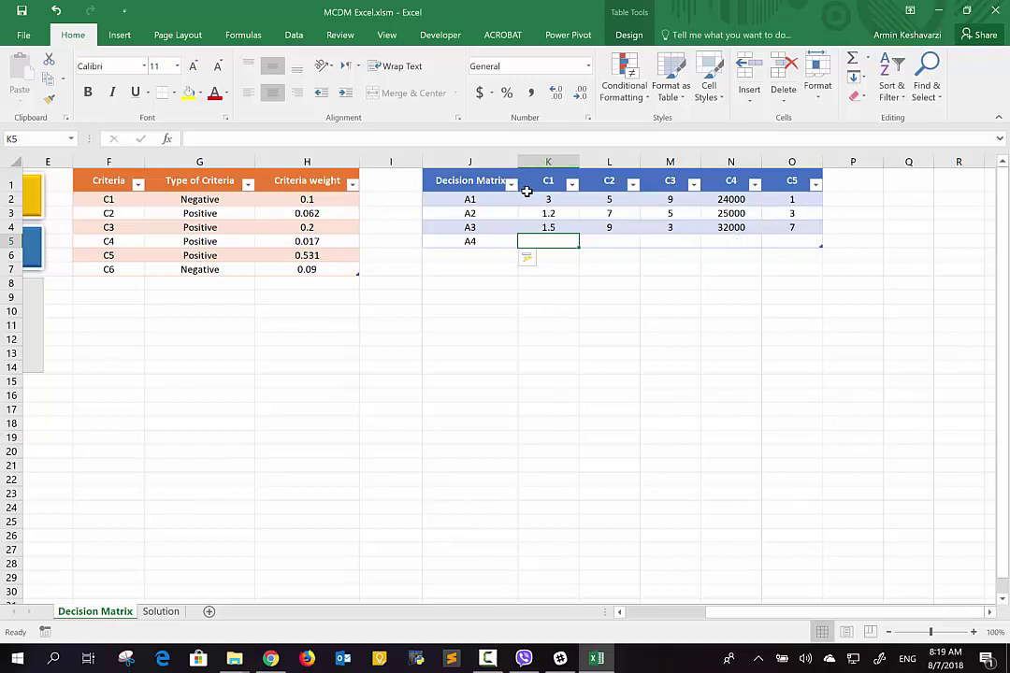
Check the existing C1 values (1.2, 1.5) and enter 4 as A4's C1 score
{"action": "key", "text": "Up"}
{"action": "key", "text": "Up"}
{"action": "key", "text": "Up"}
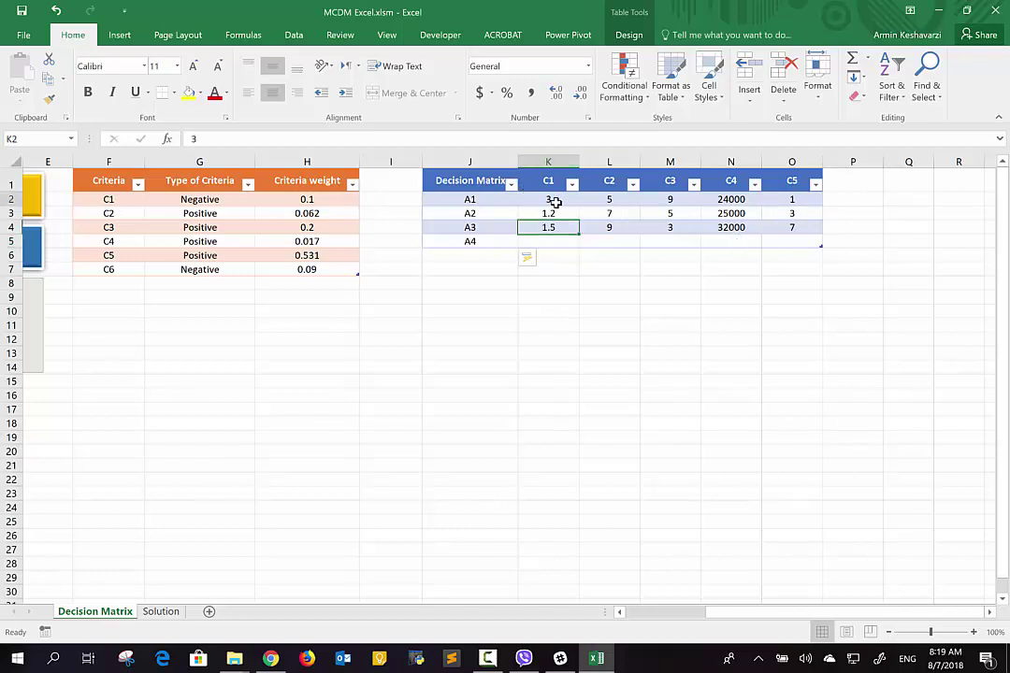
{"action": "left_click", "coordinate": [551, 215]}
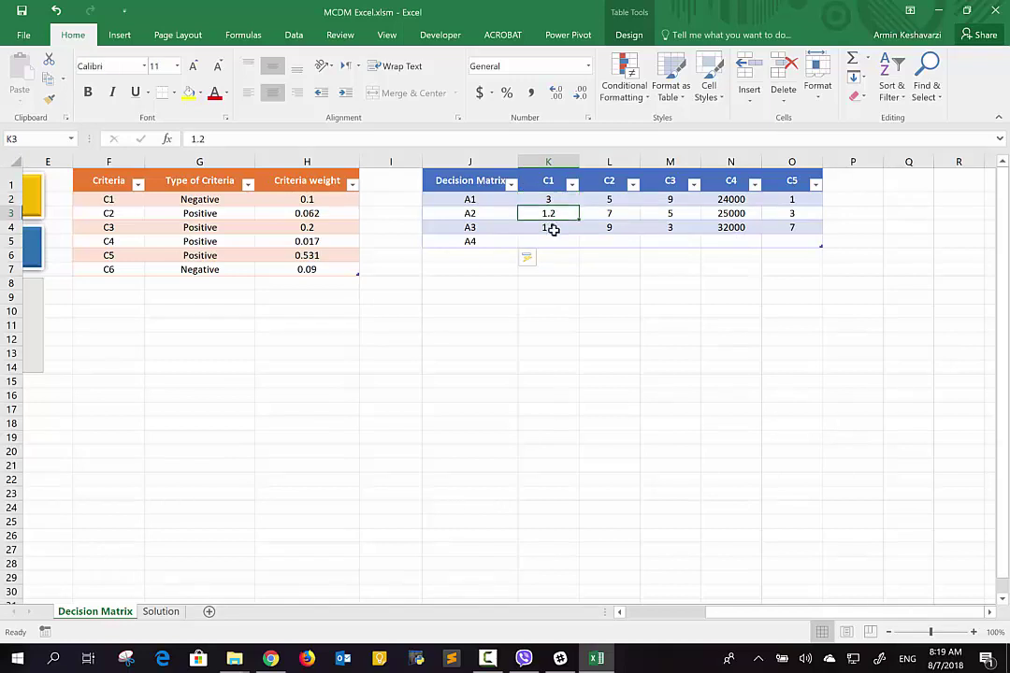
{"action": "left_click", "coordinate": [552, 229]}
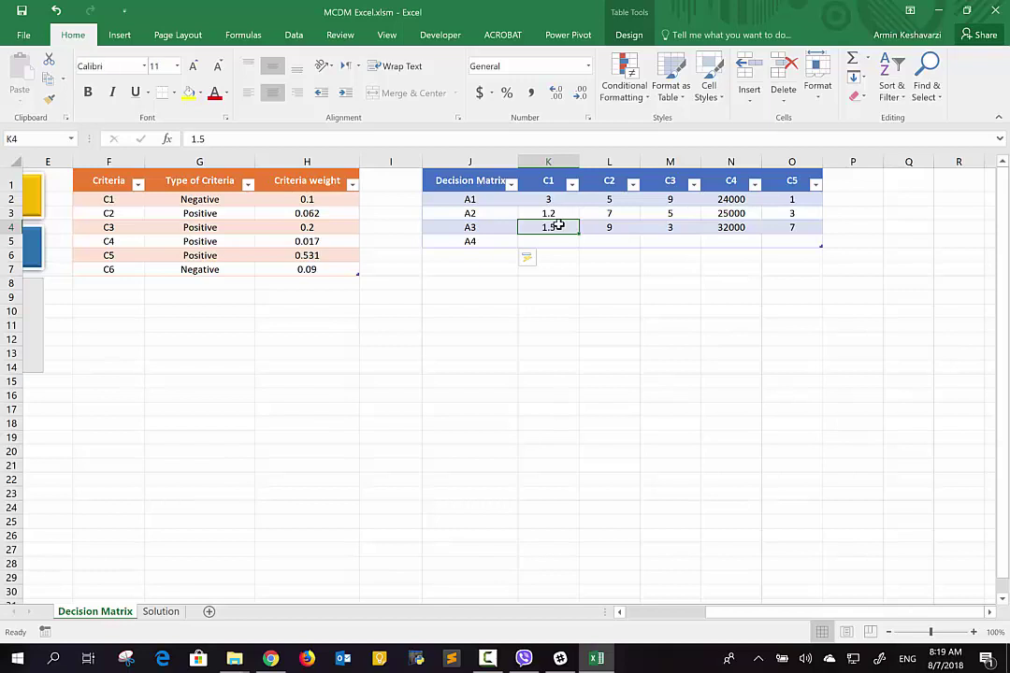
{"action": "key", "text": "Return"}
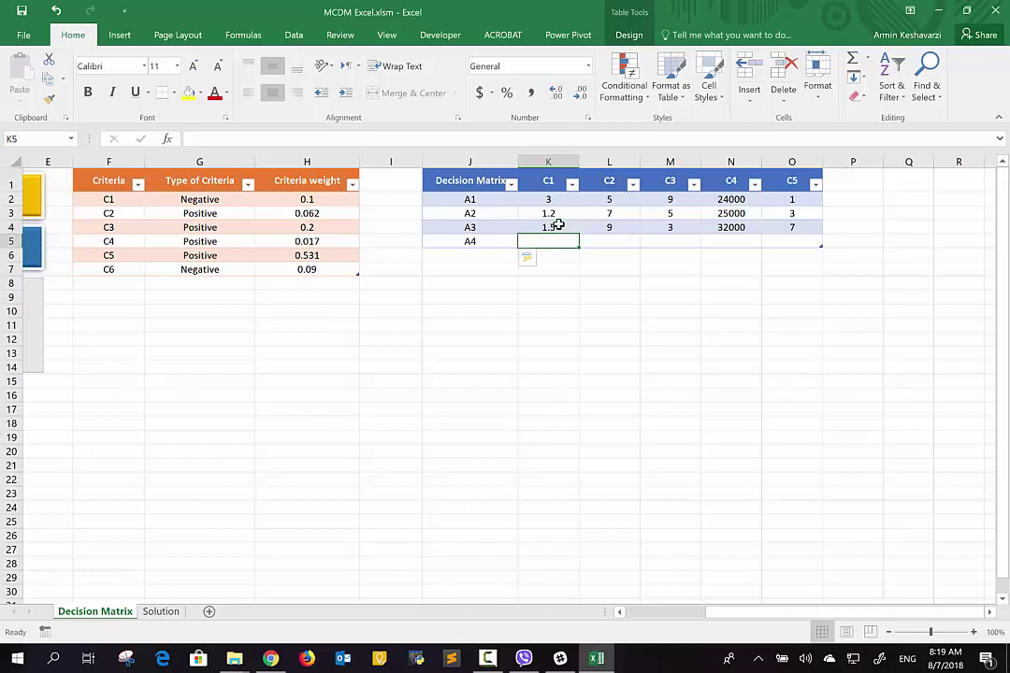
{"action": "type", "text": "4"}
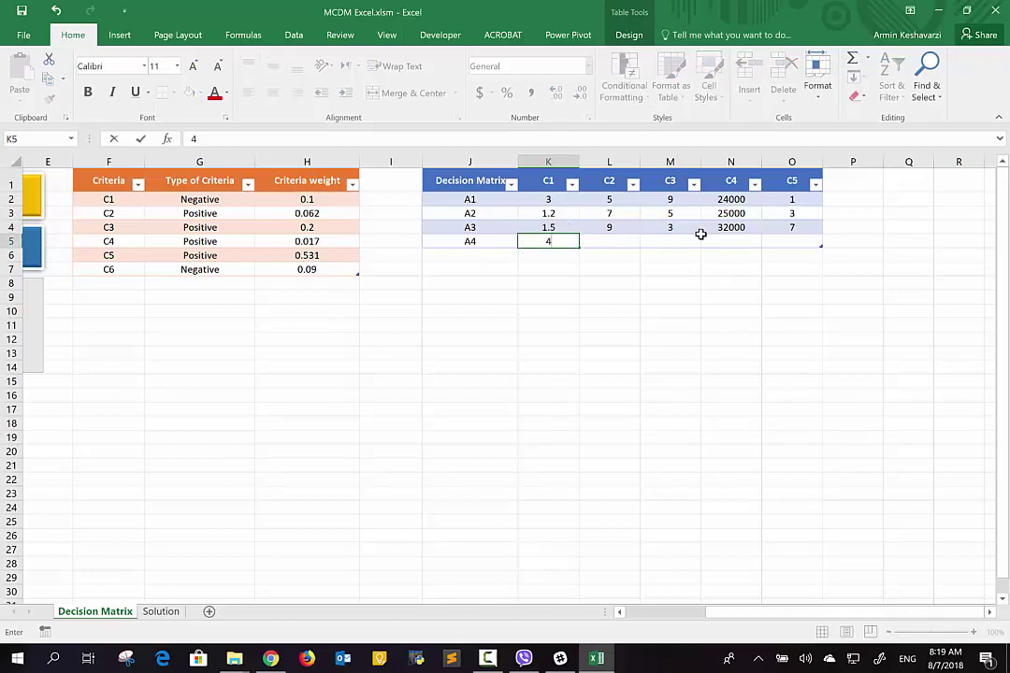
{"action": "key", "text": "Up"}
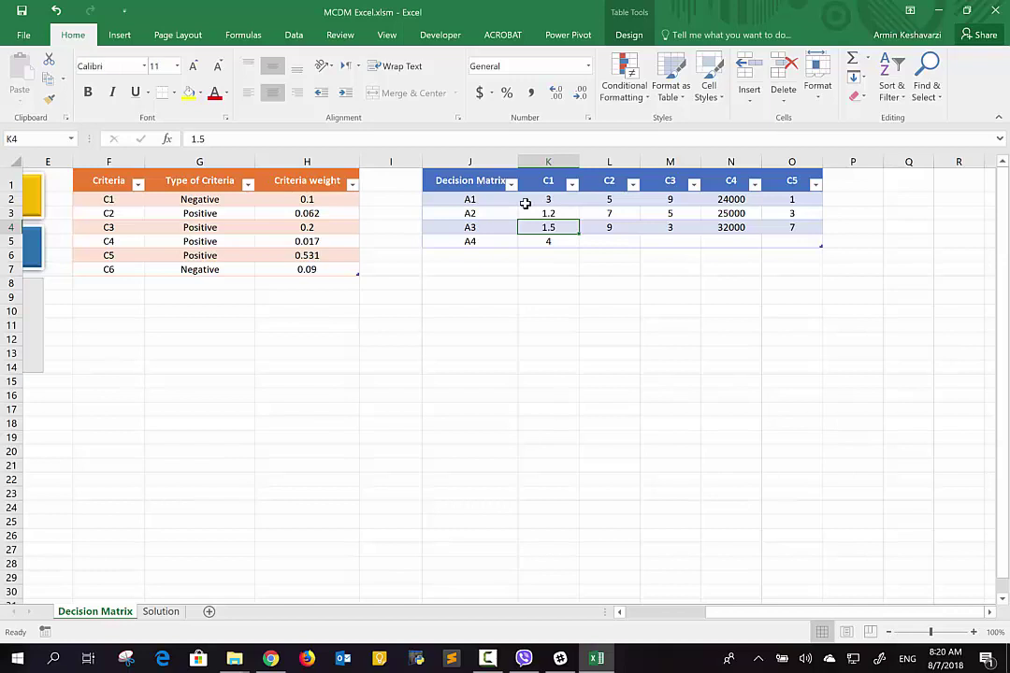
{"action": "left_click", "coordinate": [489, 200]}
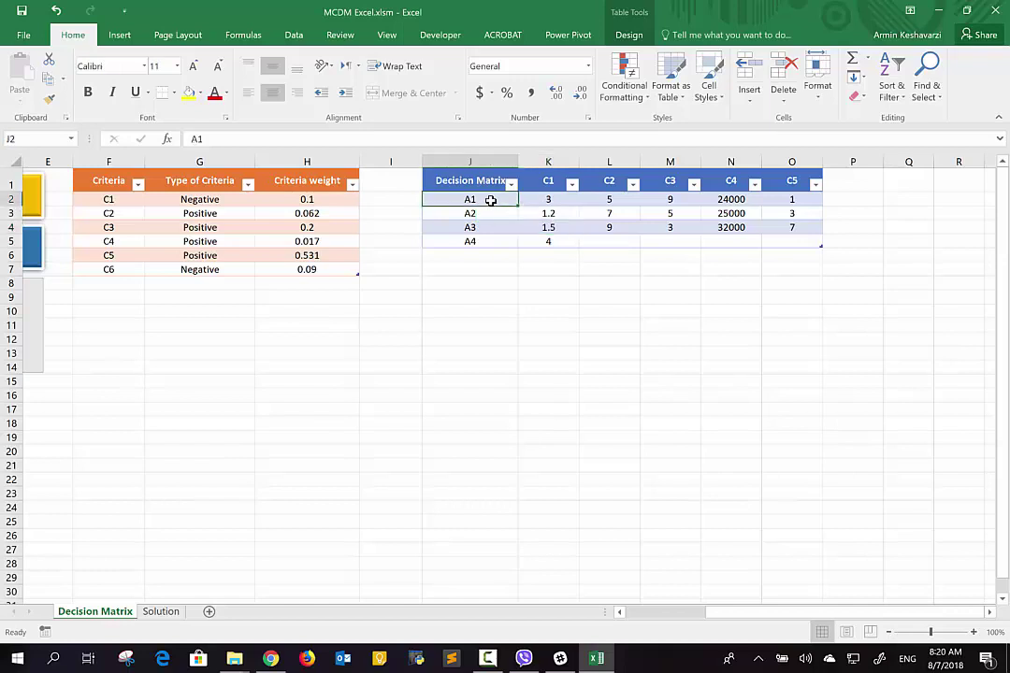
Switch criterion C5's type in G6 from Positive to Negative
{"action": "left_click", "coordinate": [556, 188]}
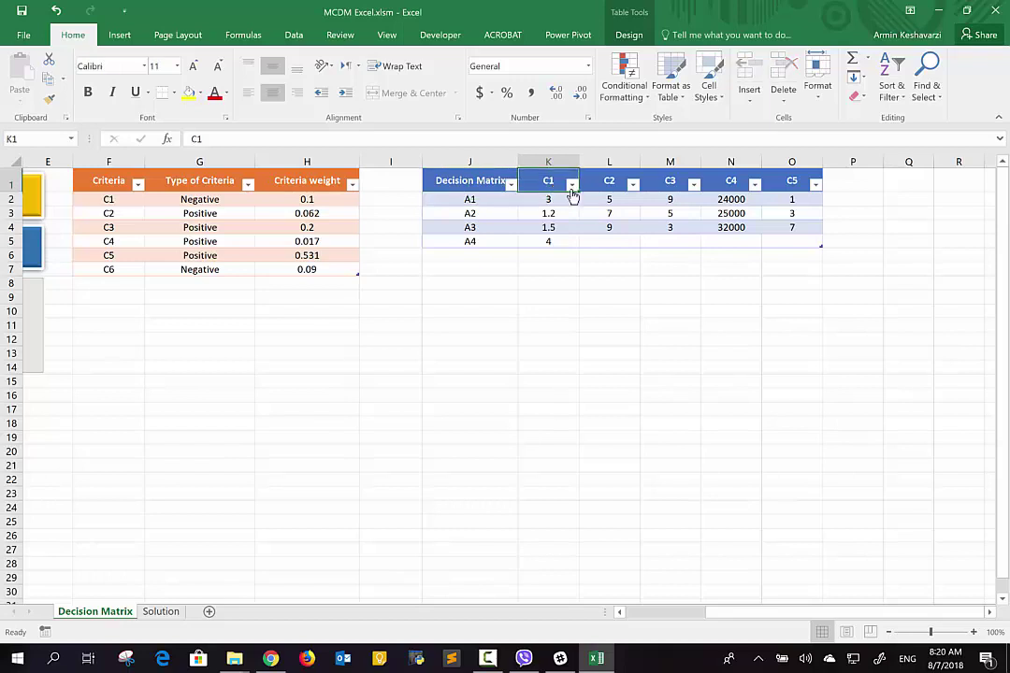
{"action": "left_click", "coordinate": [729, 186]}
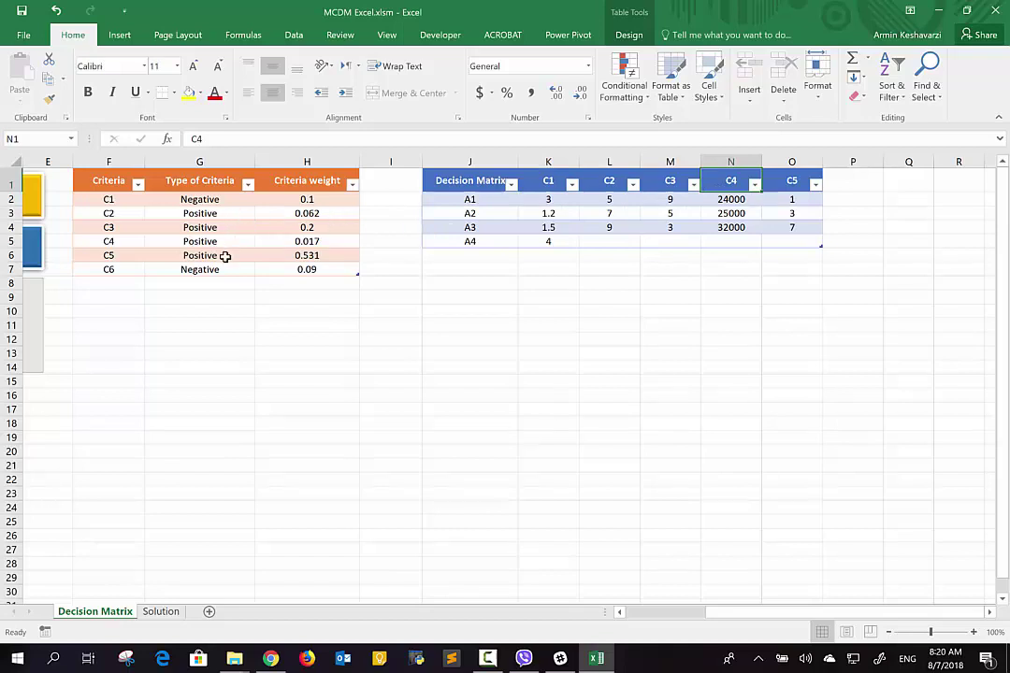
{"action": "left_click", "coordinate": [225, 256]}
{"action": "left_click", "coordinate": [261, 256]}
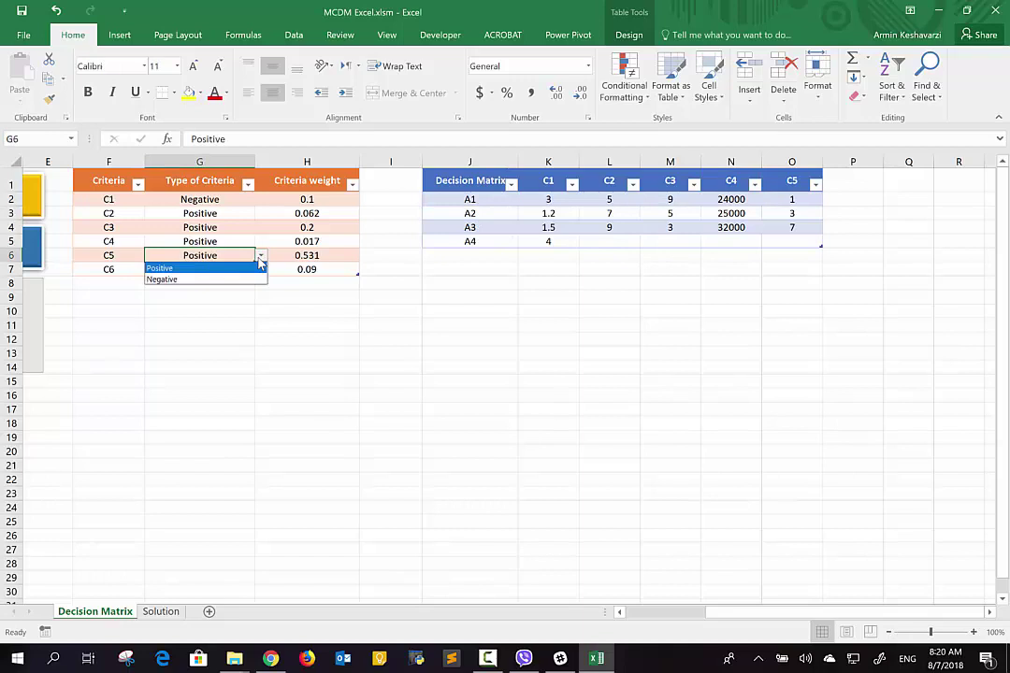
{"action": "left_click", "coordinate": [240, 280]}
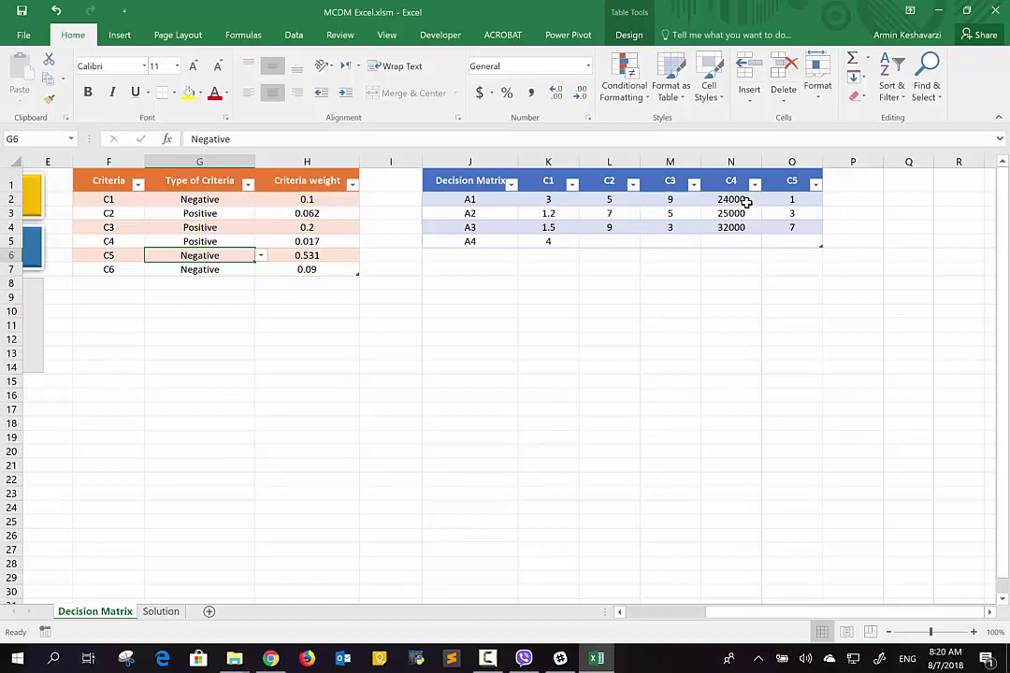
{"action": "left_click", "coordinate": [748, 202]}
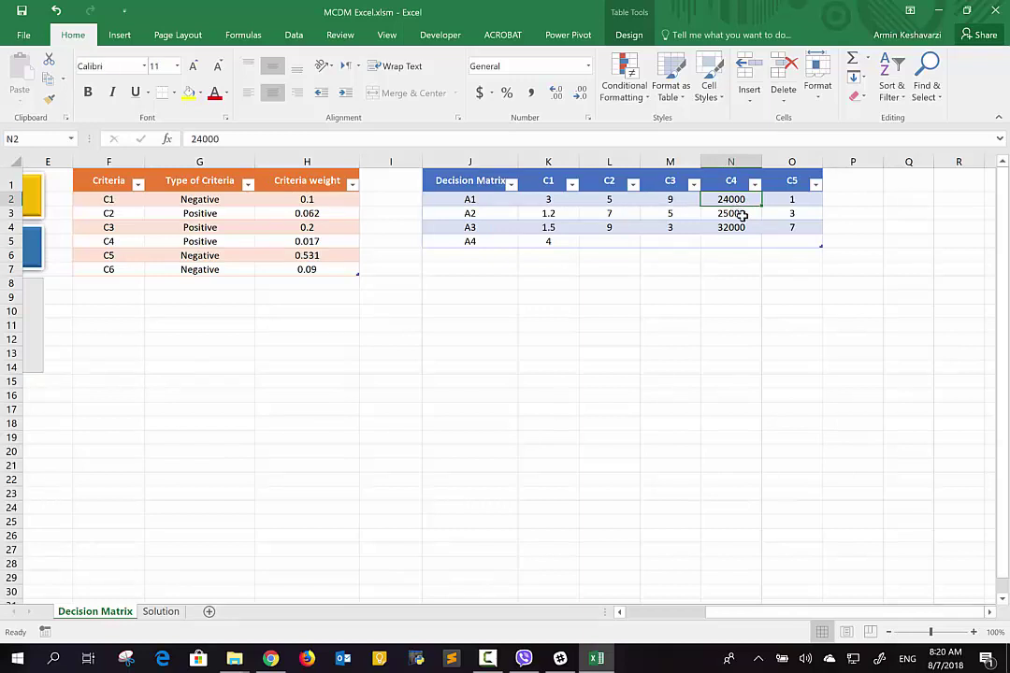
Enter 100000 as A4's C4 score in N5
{"action": "left_click", "coordinate": [743, 229]}
{"action": "left_click", "coordinate": [729, 241]}
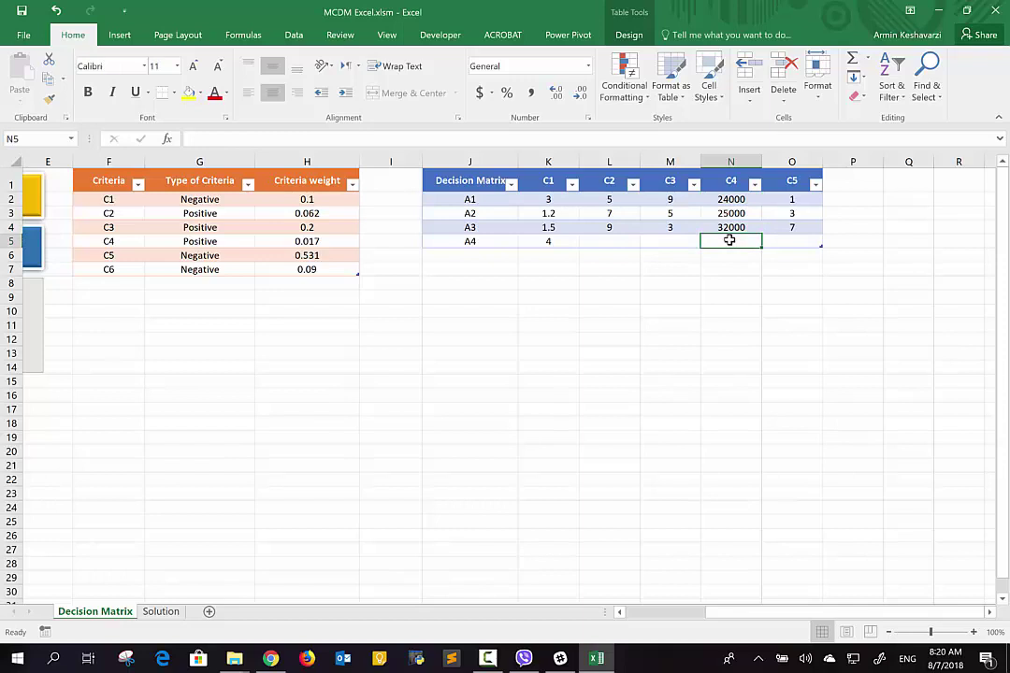
{"action": "type", "text": "100"}
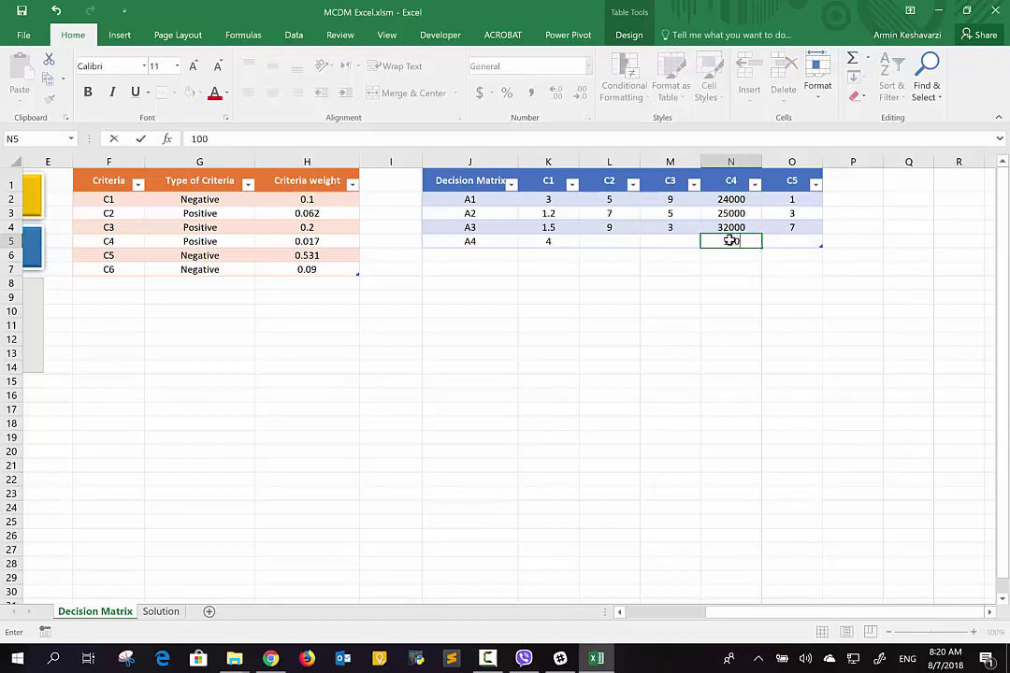
{"action": "type", "text": "000"}
{"action": "key", "text": "Tab"}
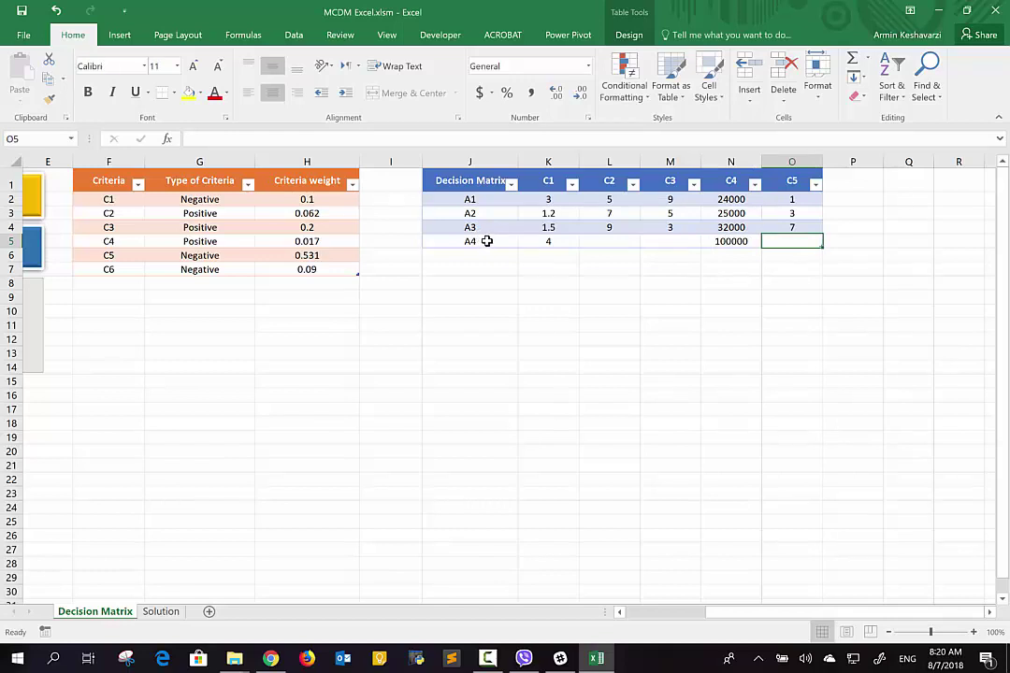
{"action": "left_click", "coordinate": [727, 243]}
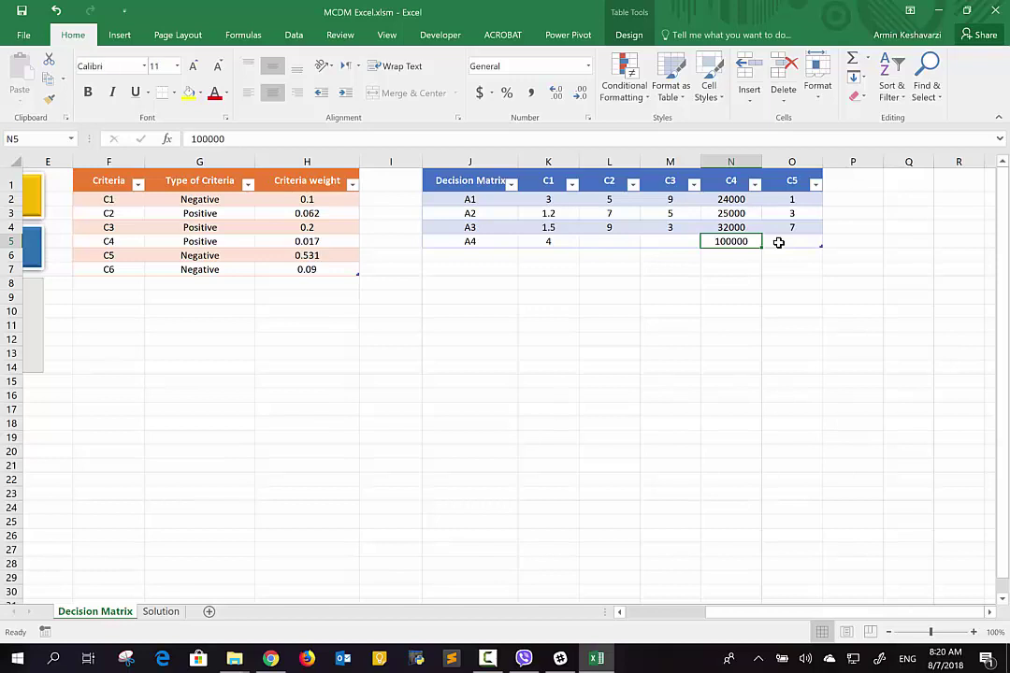
Fill in A4's C2 as 4, C3 as 2 and C5 as 1
{"action": "key", "text": "Left"}
{"action": "key", "text": "Left"}
{"action": "key", "text": "Left"}
{"action": "key", "text": "Left"}
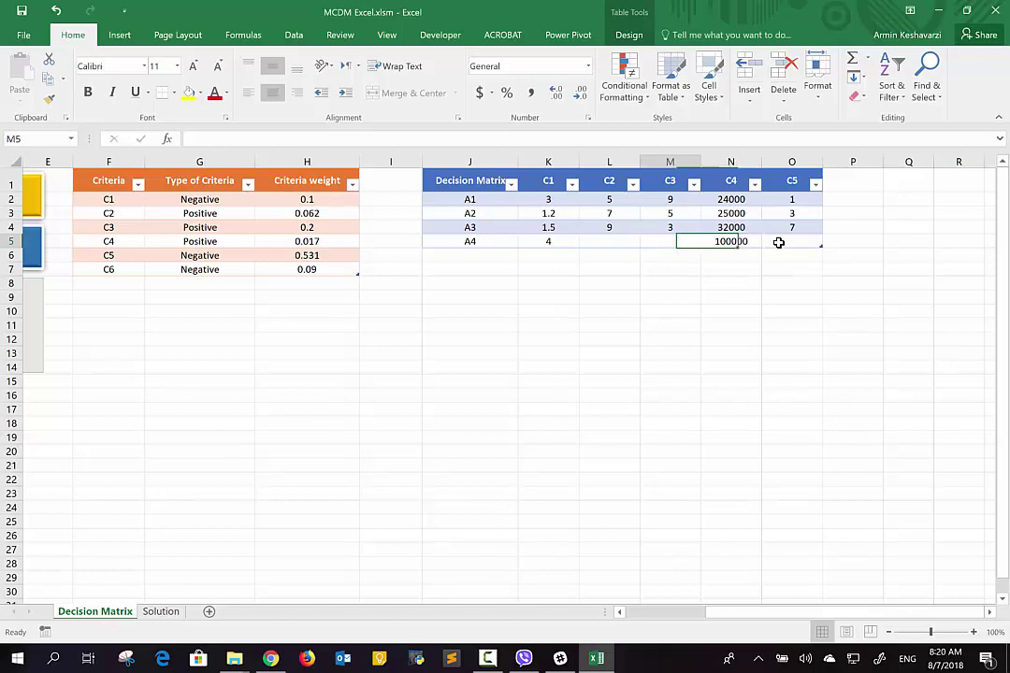
{"action": "key", "text": "Right"}
{"action": "key", "text": "Right"}
{"action": "key", "text": "Right"}
{"action": "key", "text": "Right"}
{"action": "key", "text": "Right"}
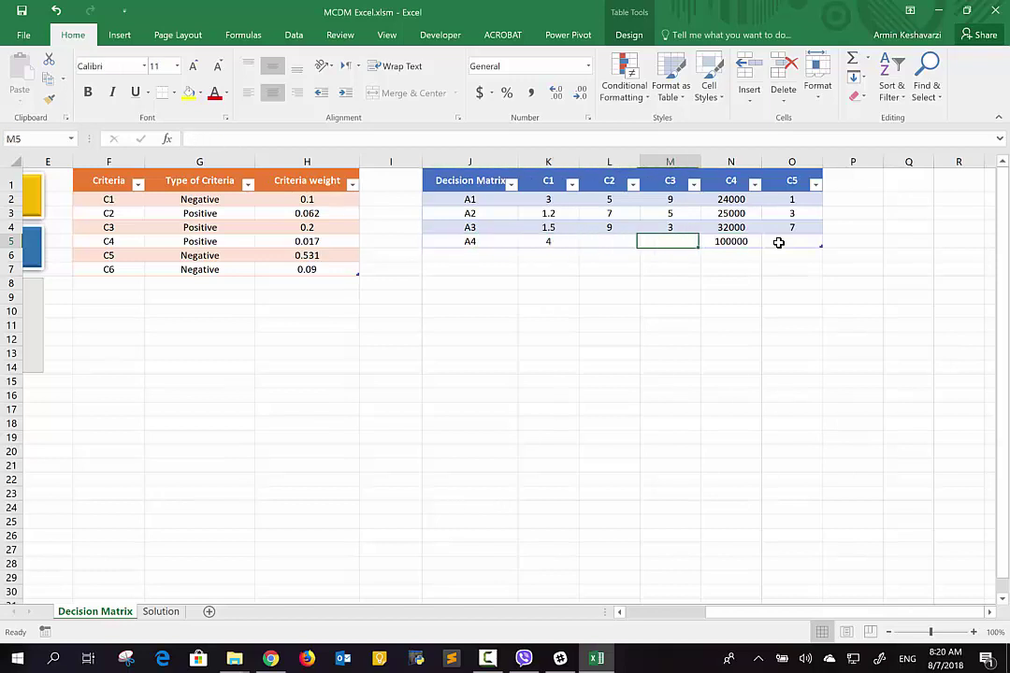
{"action": "key", "text": "Left"}
{"action": "key", "text": "Left"}
{"action": "key", "text": "Left"}
{"action": "key", "text": "Left"}
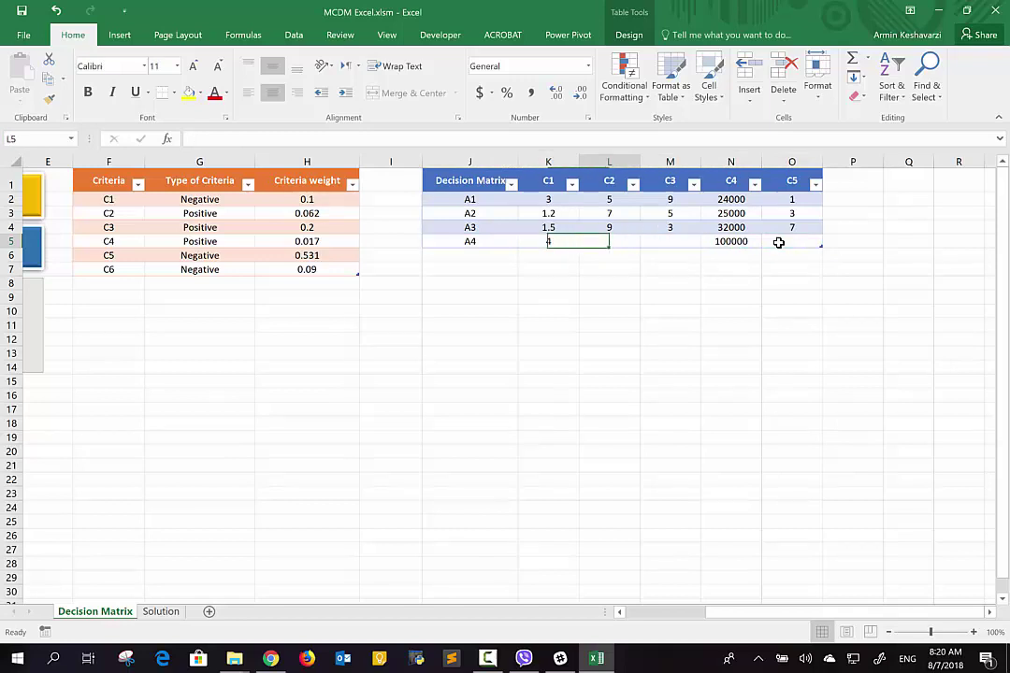
{"action": "key", "text": "Right"}
{"action": "type", "text": "4"}
{"action": "key", "text": "Tab"}
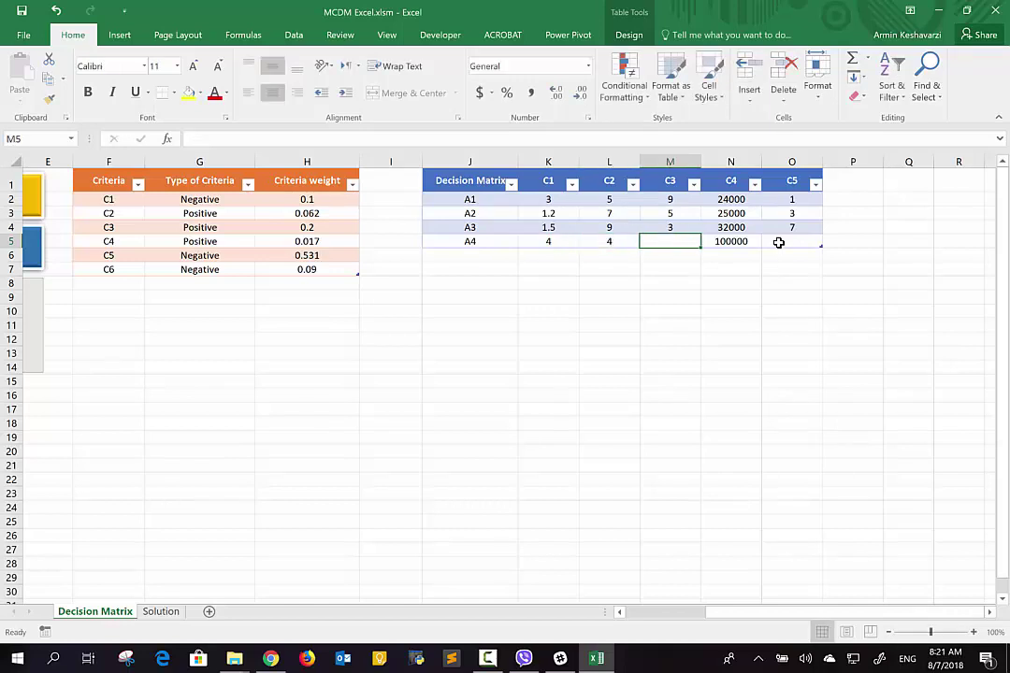
{"action": "type", "text": "2"}
{"action": "left_click", "coordinate": [778, 242]}
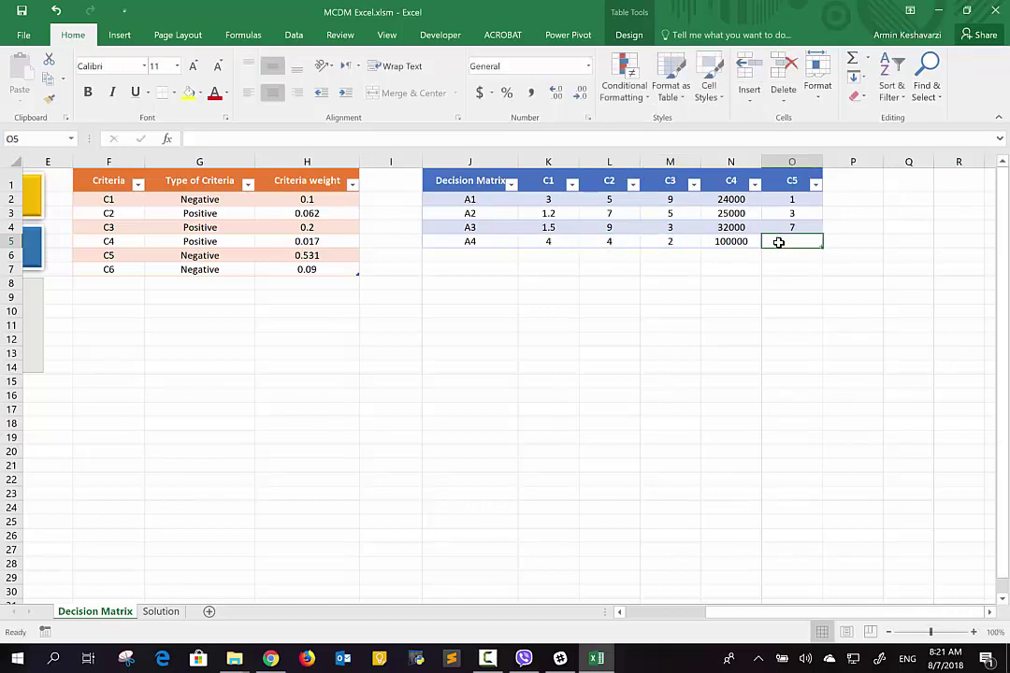
{"action": "type", "text": "1"}
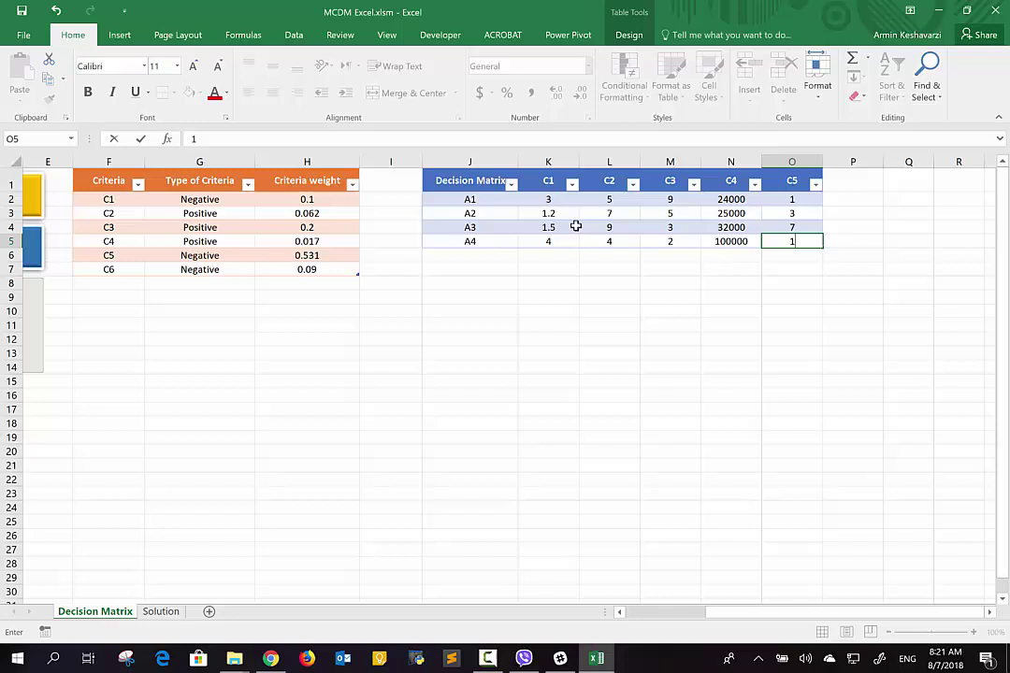
{"action": "left_click", "coordinate": [577, 228]}
{"action": "left_click", "coordinate": [724, 183]}
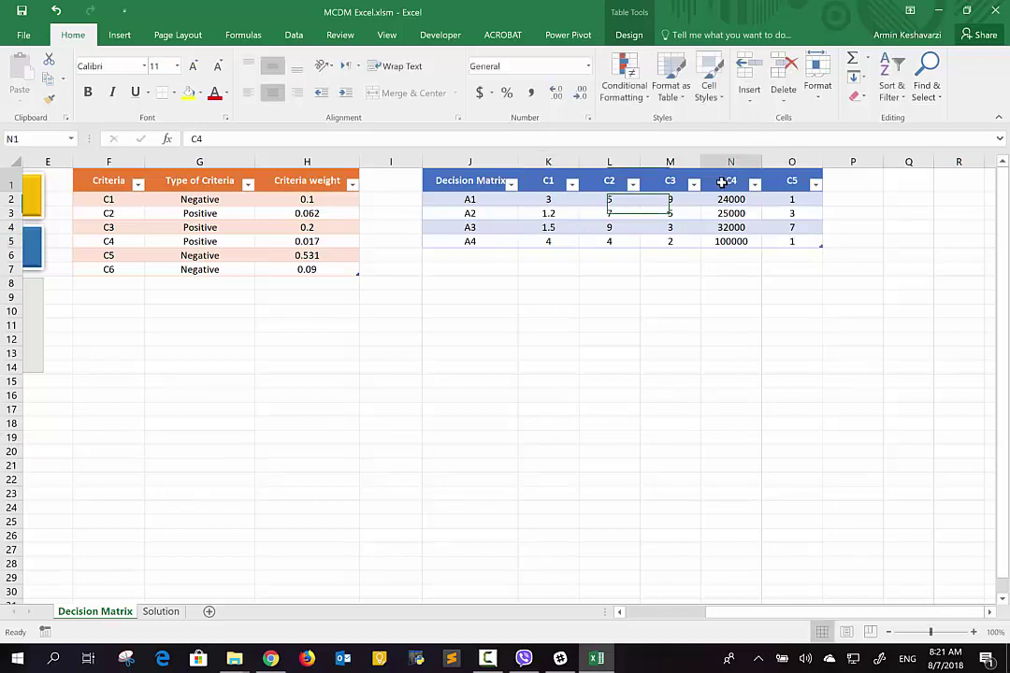
{"action": "left_click", "coordinate": [549, 178]}
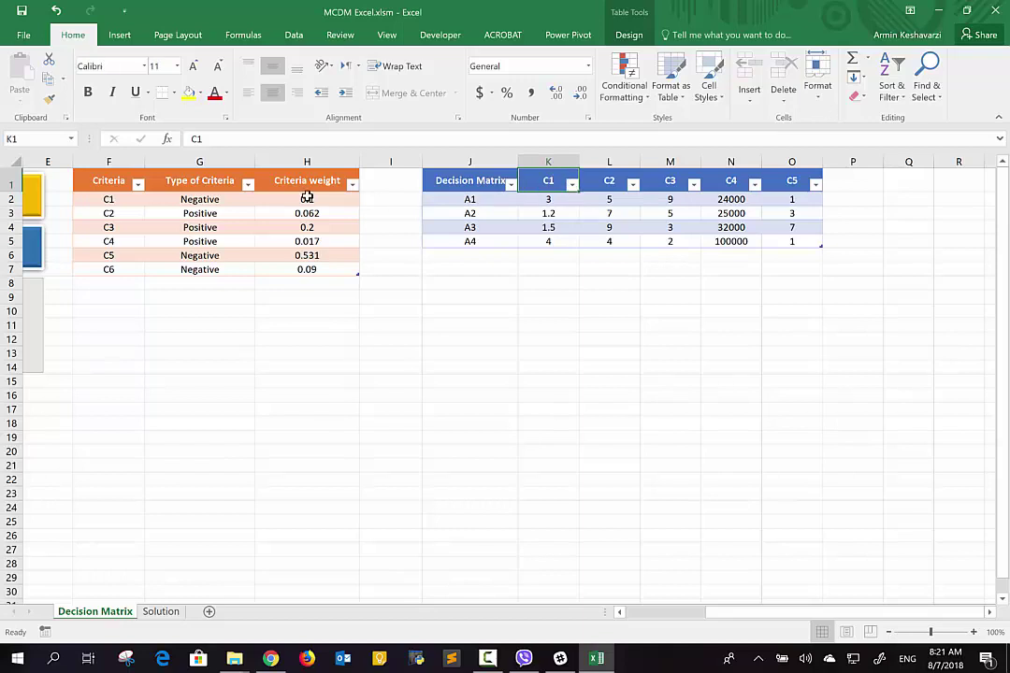
{"action": "left_click", "coordinate": [596, 180]}
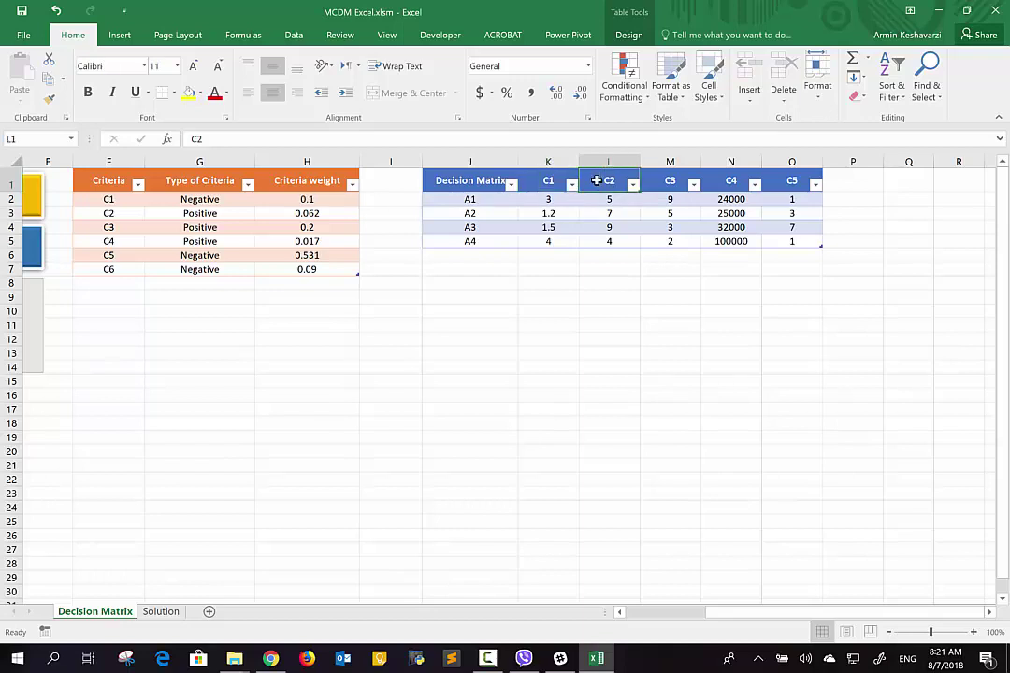
{"action": "left_click", "coordinate": [668, 181]}
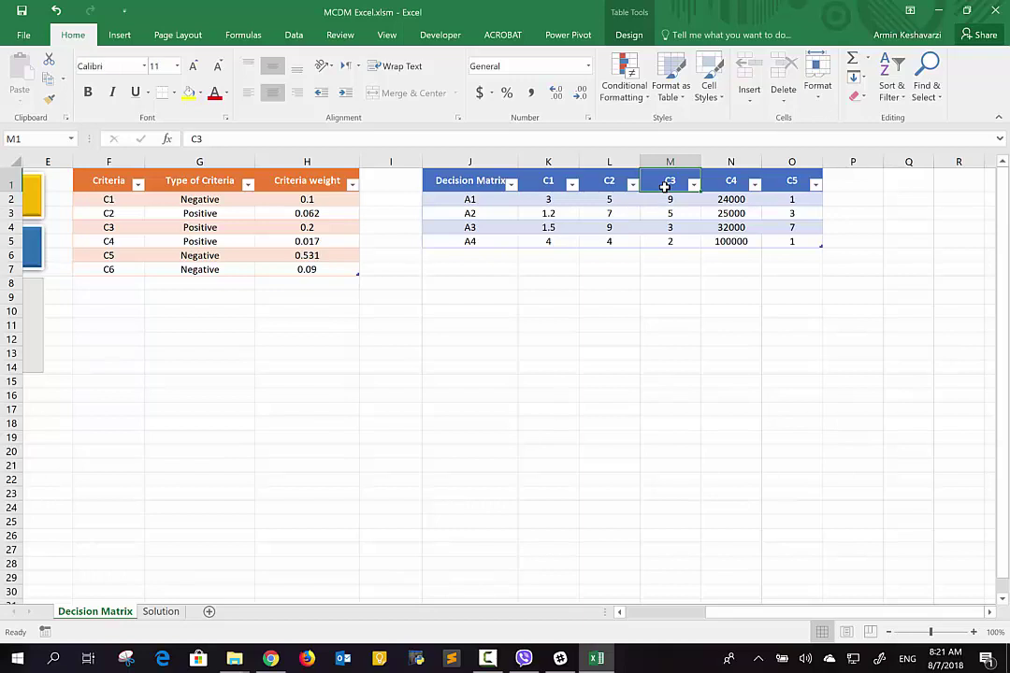
{"action": "left_click", "coordinate": [454, 184]}
{"action": "scroll", "coordinate": [457, 222], "scroll_direction": "left", "scroll_amount": 4}
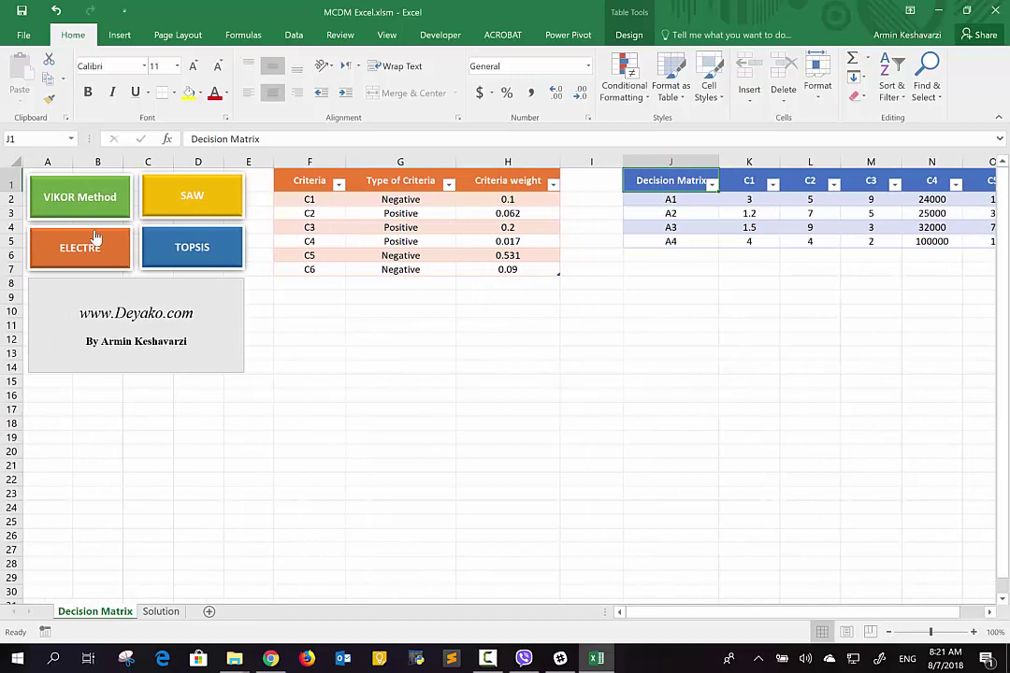
{"action": "left_click", "coordinate": [220, 208]}
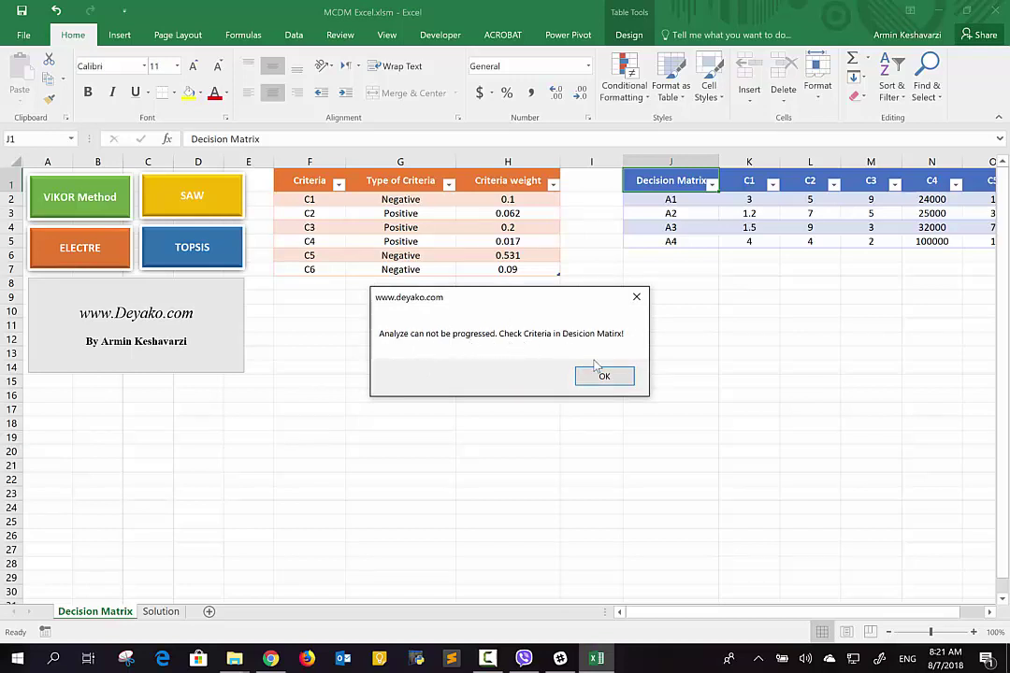
{"action": "left_click", "coordinate": [615, 379]}
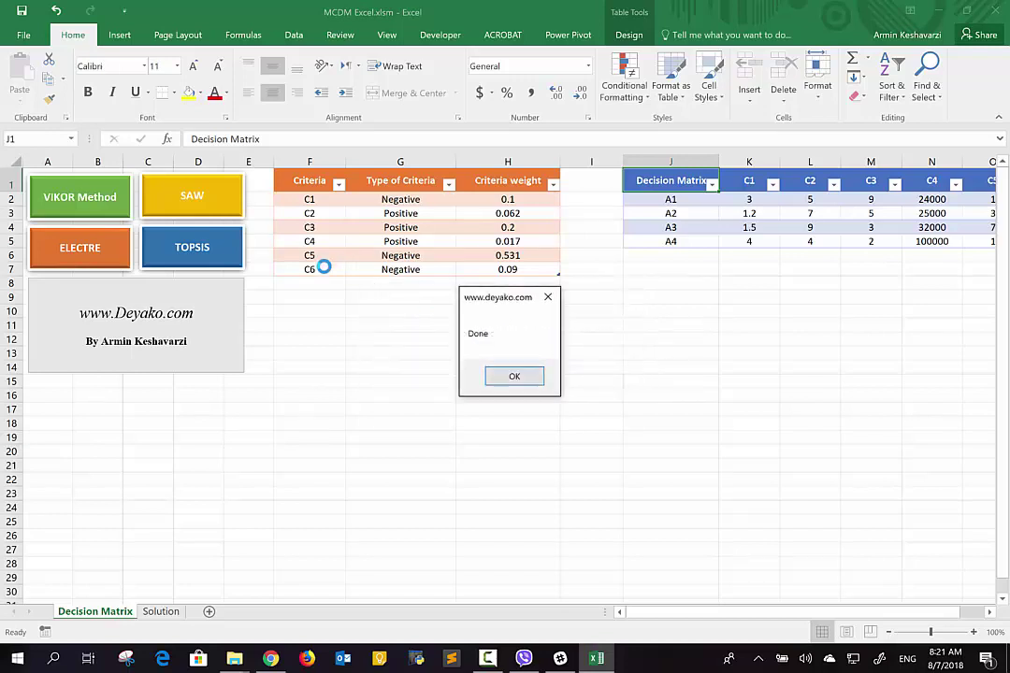
{"action": "left_click", "coordinate": [514, 377]}
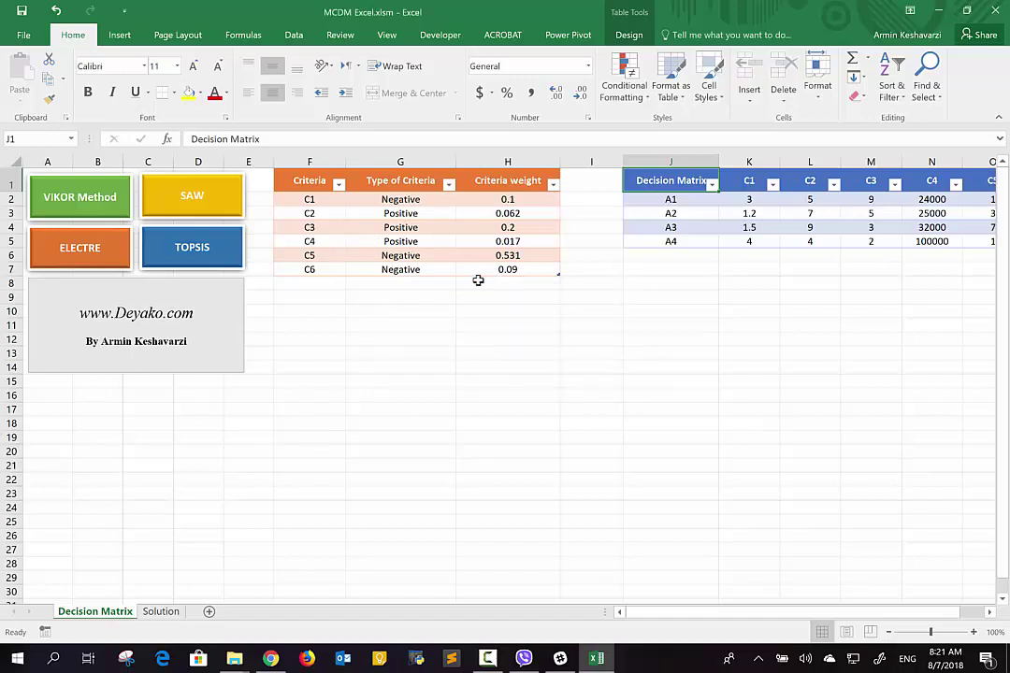
{"action": "scroll", "coordinate": [478, 278], "scroll_direction": "right", "scroll_amount": 2}
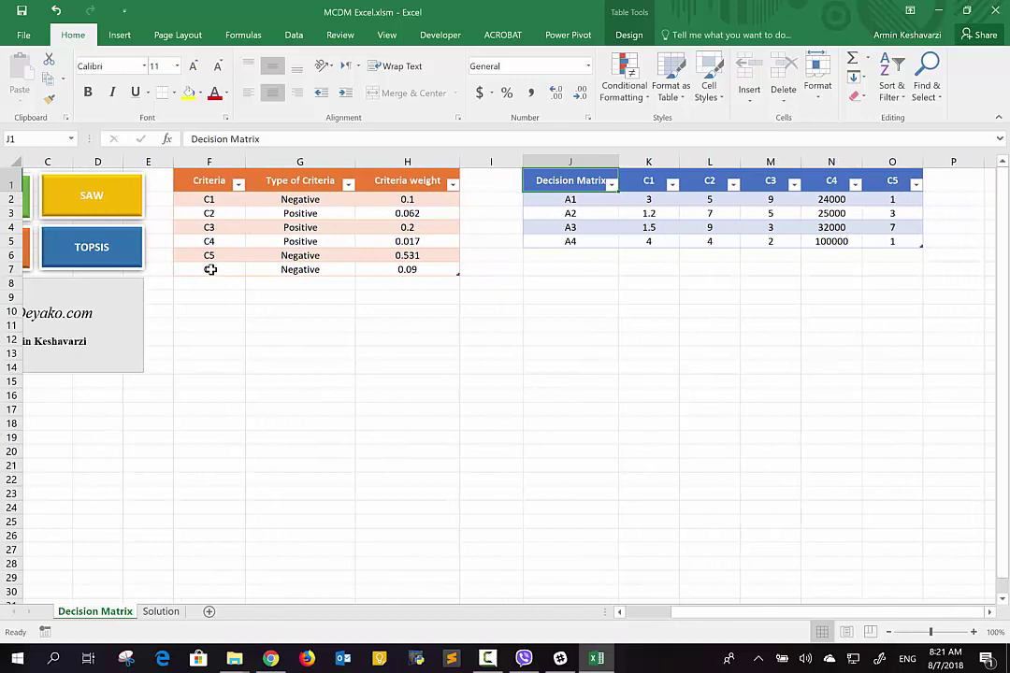
{"action": "left_click_drag", "start_coordinate": [209, 269], "coordinate": [594, 283]}
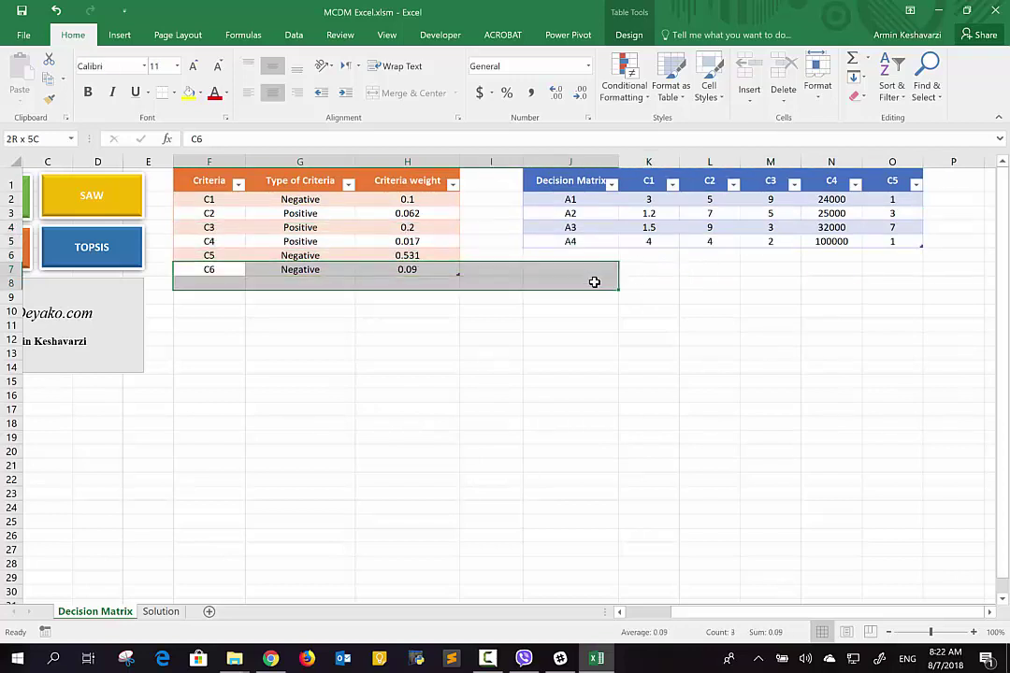
{"action": "left_click", "coordinate": [593, 282]}
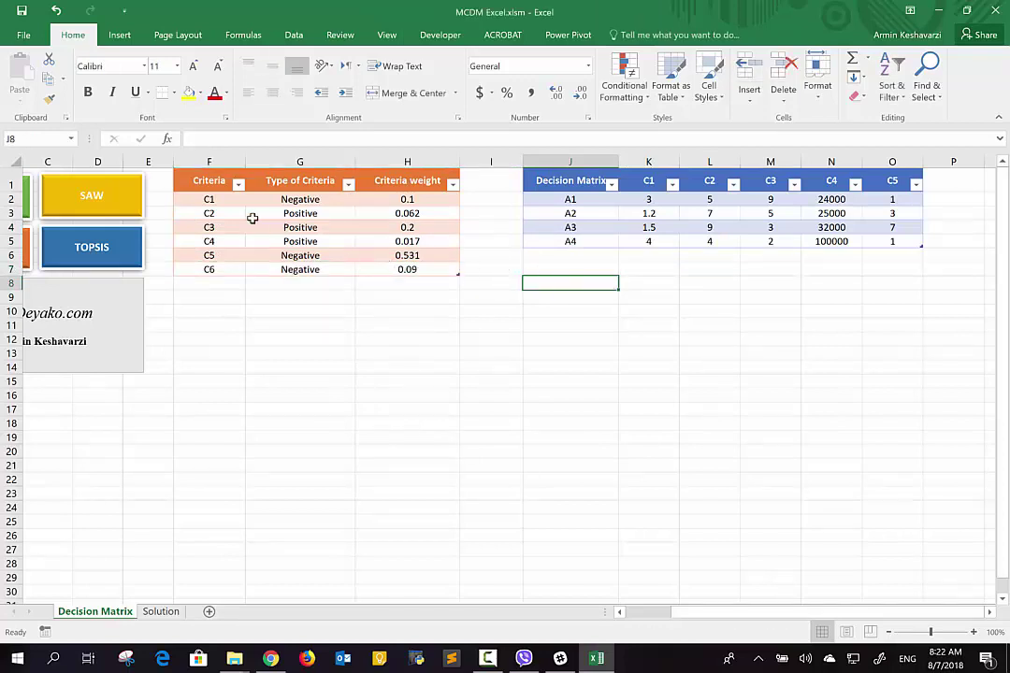
{"action": "left_click", "coordinate": [219, 199]}
{"action": "left_click_drag", "start_coordinate": [220, 199], "coordinate": [213, 269]}
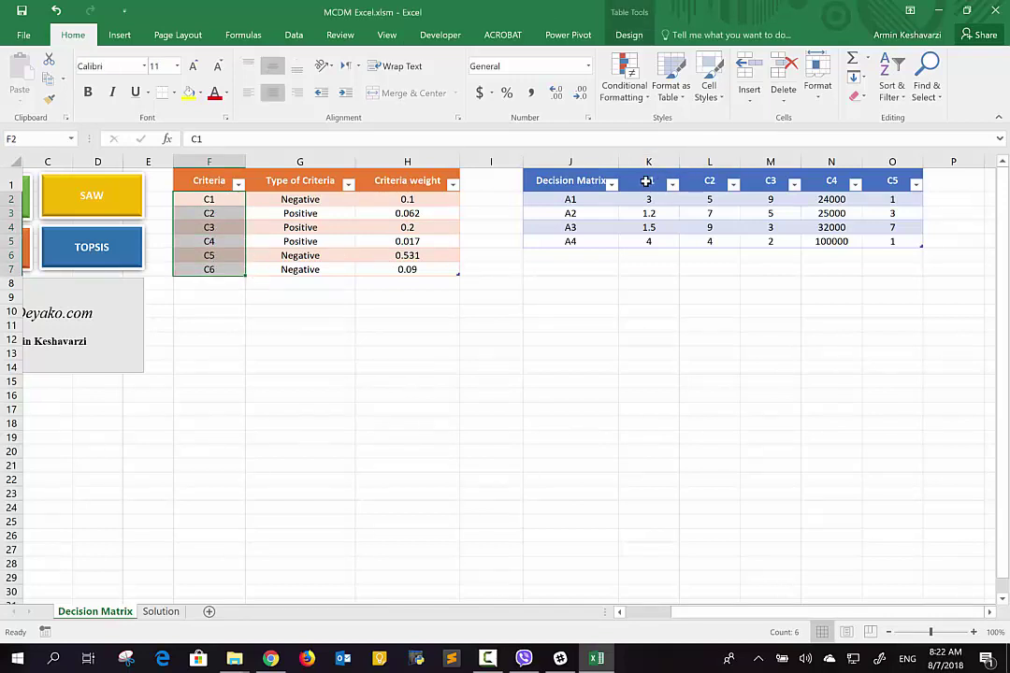
{"action": "left_click_drag", "start_coordinate": [649, 180], "coordinate": [897, 180]}
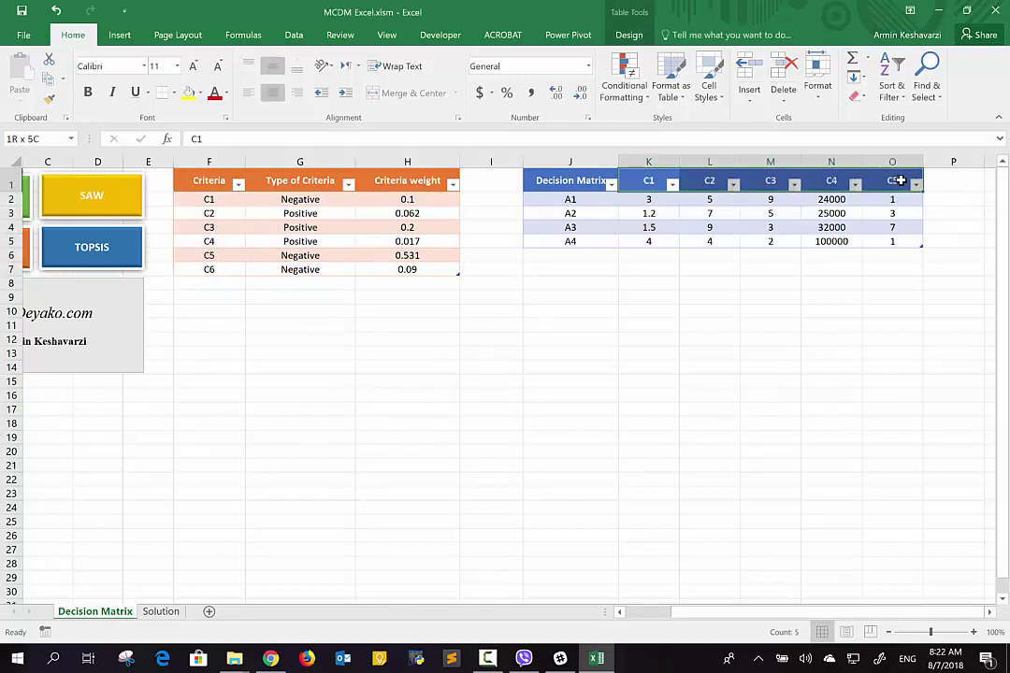
{"action": "left_click_drag", "start_coordinate": [224, 201], "coordinate": [214, 269]}
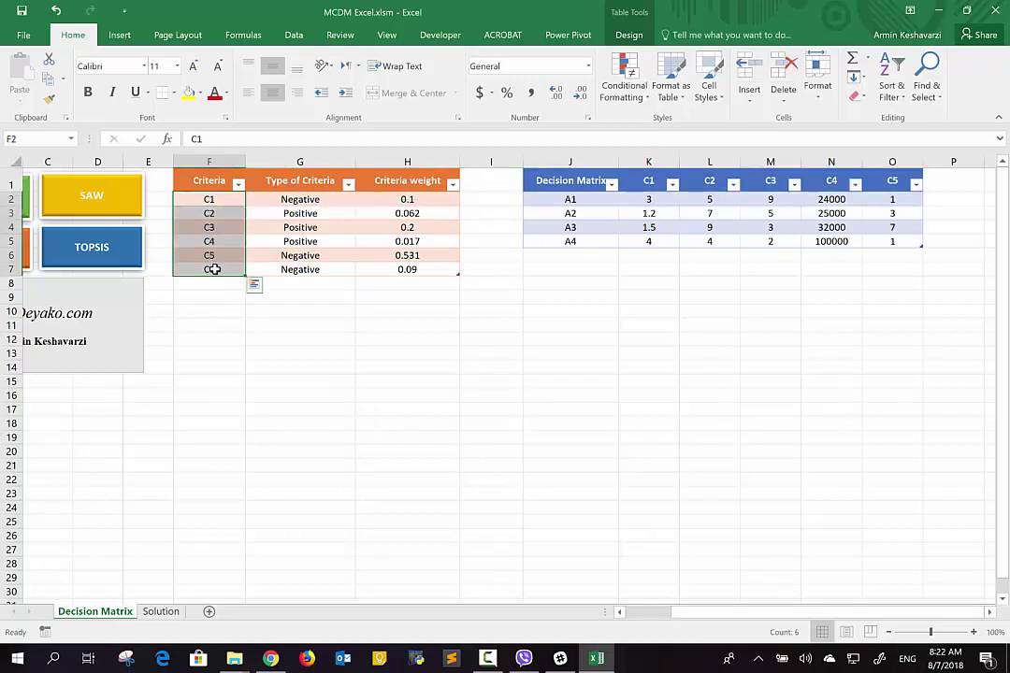
{"action": "left_click", "coordinate": [226, 199]}
{"action": "left_click", "coordinate": [640, 180]}
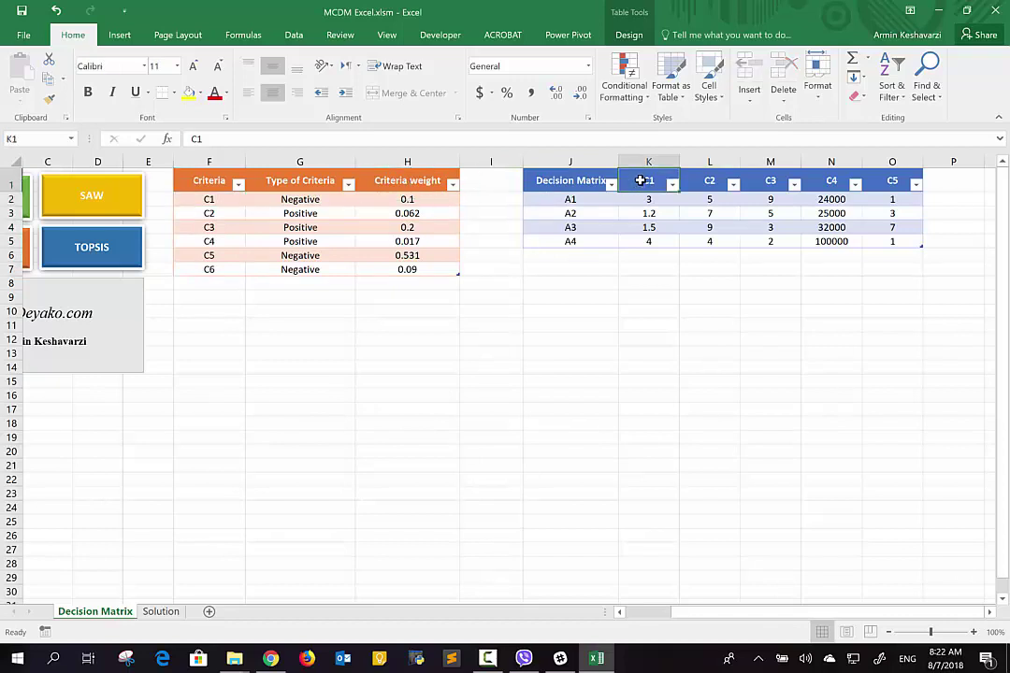
{"action": "left_click", "coordinate": [207, 213]}
{"action": "left_click", "coordinate": [708, 179]}
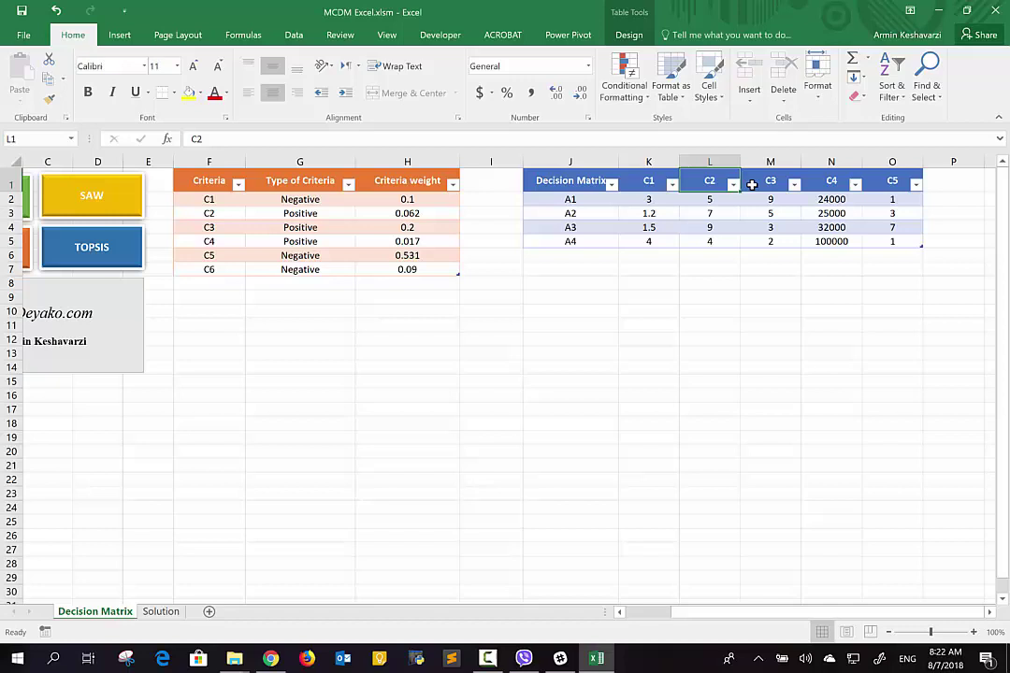
{"action": "left_click", "coordinate": [206, 269]}
{"action": "left_click", "coordinate": [953, 177]}
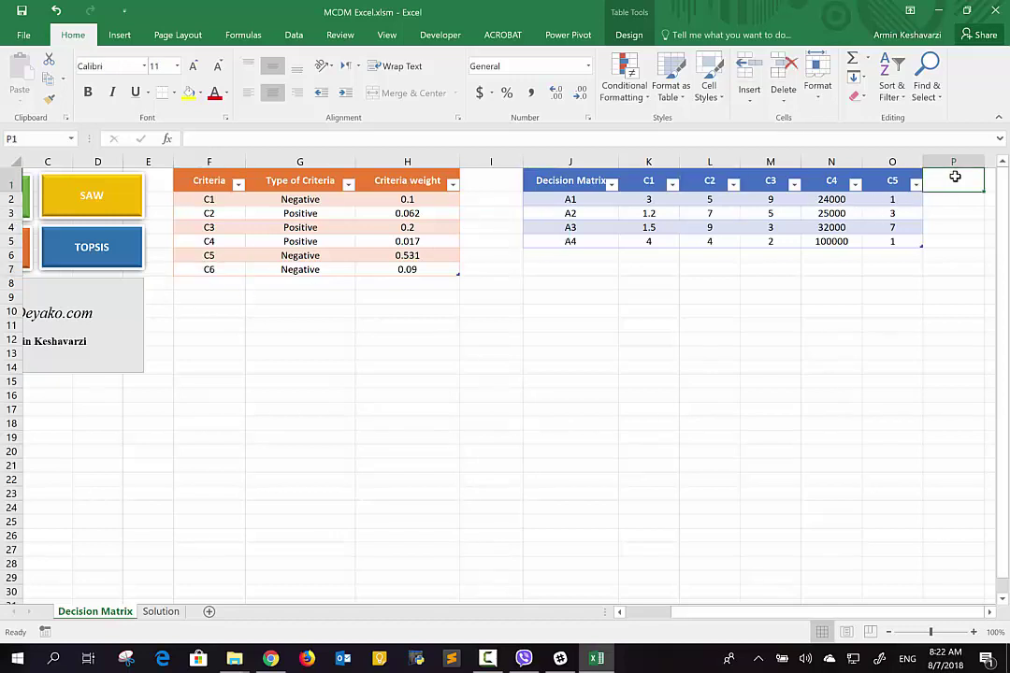
Add a c6 column header in P1 and enter 10, 5, 4, 2 for A1–A4
{"action": "type", "text": "c6"}
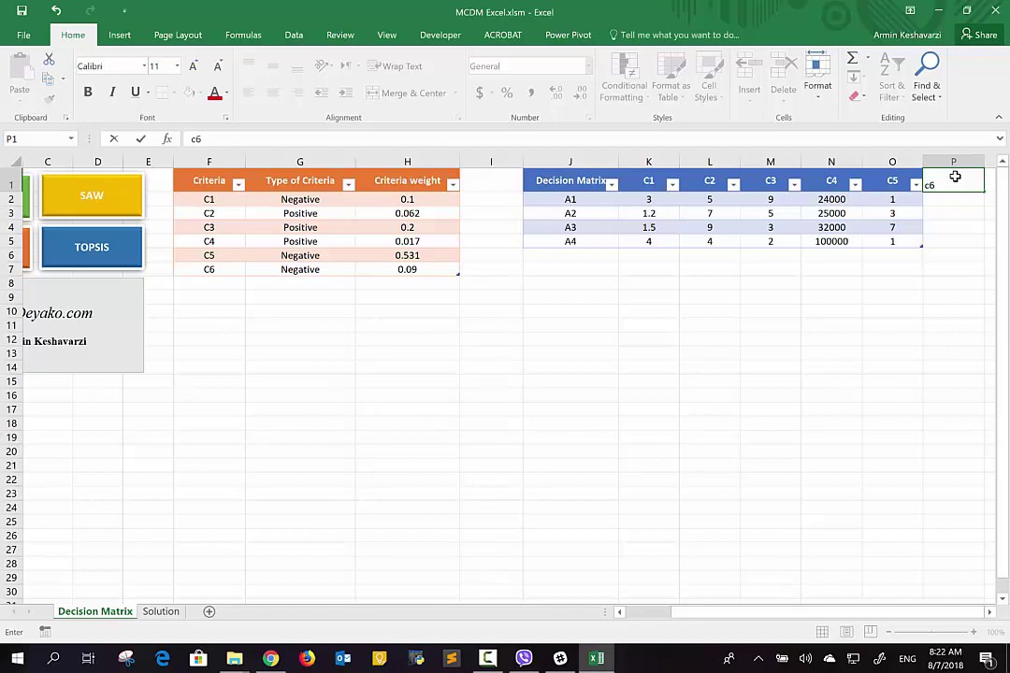
{"action": "key", "text": "Return"}
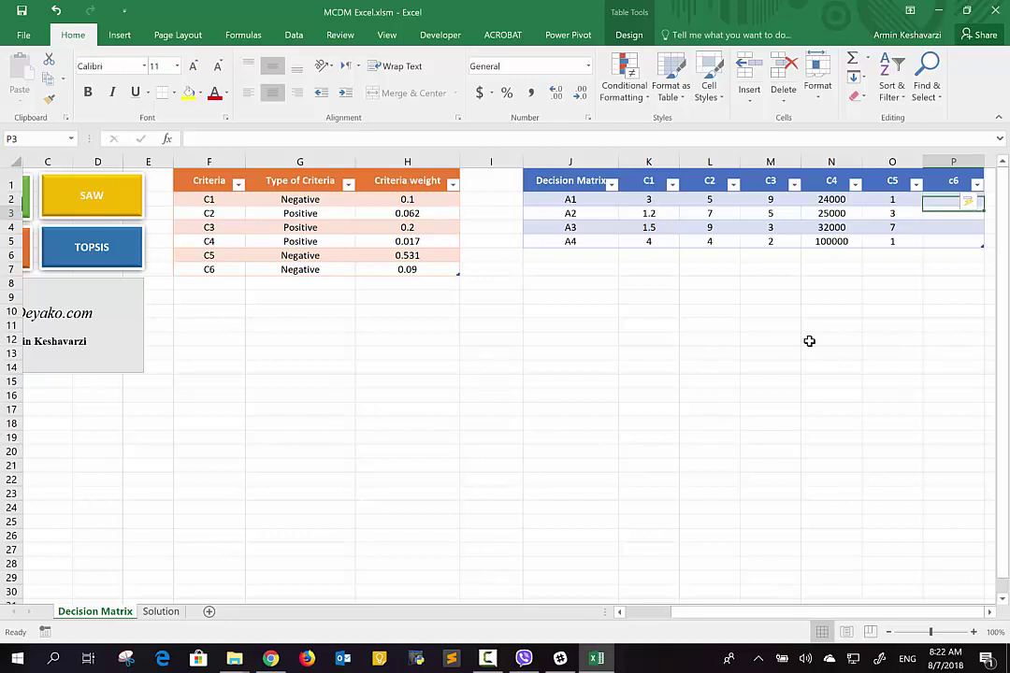
{"action": "key", "text": "Down"}
{"action": "key", "text": "Down"}
{"action": "key", "text": "Down"}
{"action": "type", "text": "2"}
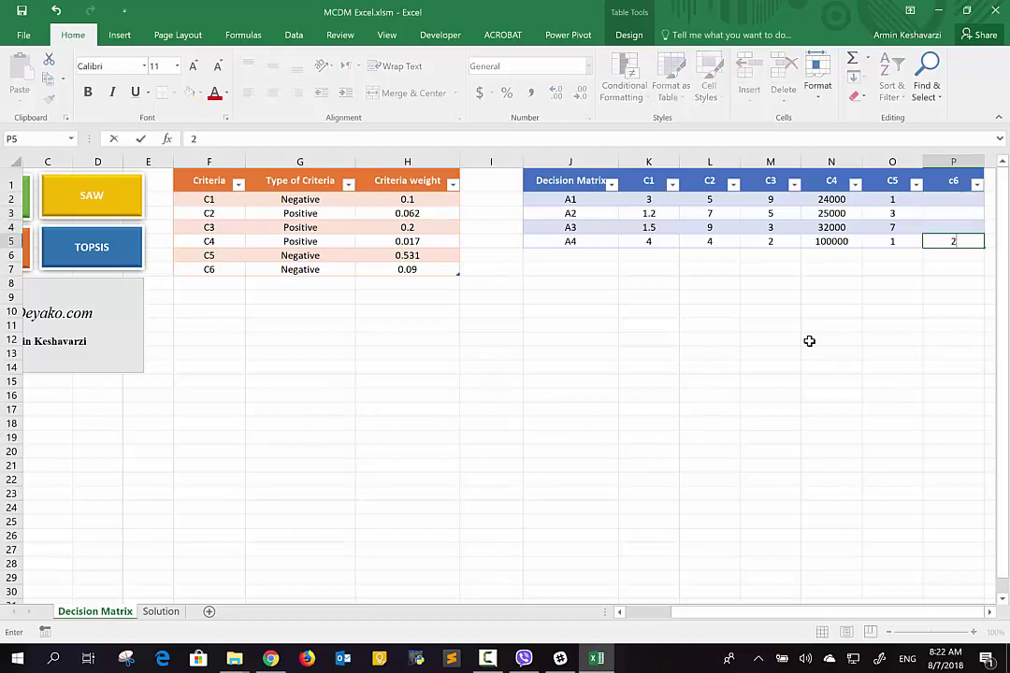
{"action": "key", "text": "Up"}
{"action": "key", "text": "Up"}
{"action": "key", "text": "Up"}
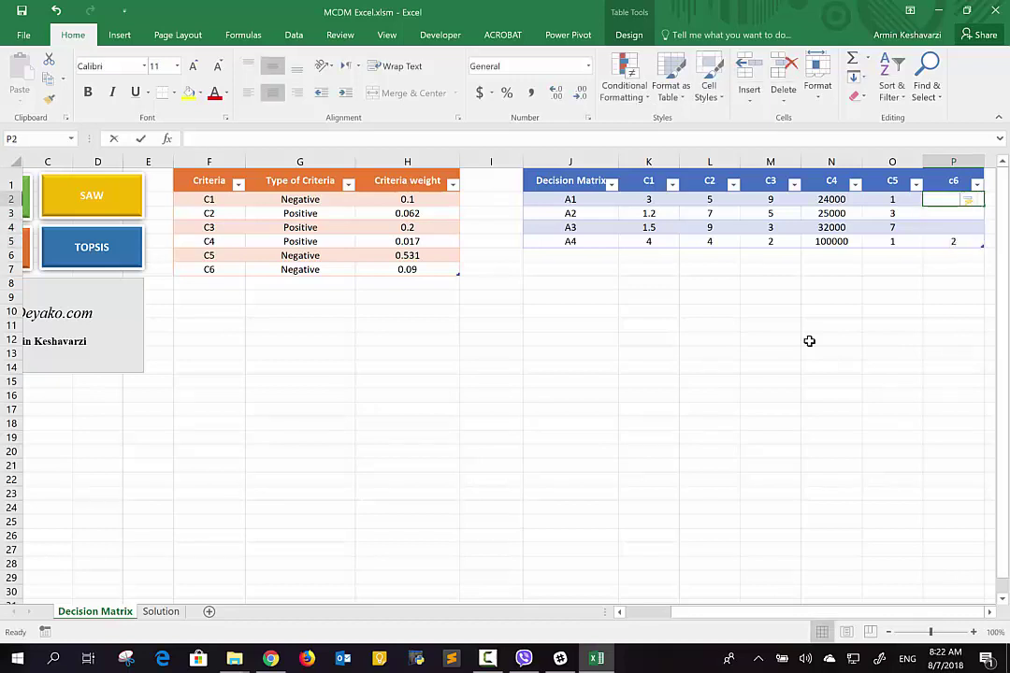
{"action": "type", "text": "10"}
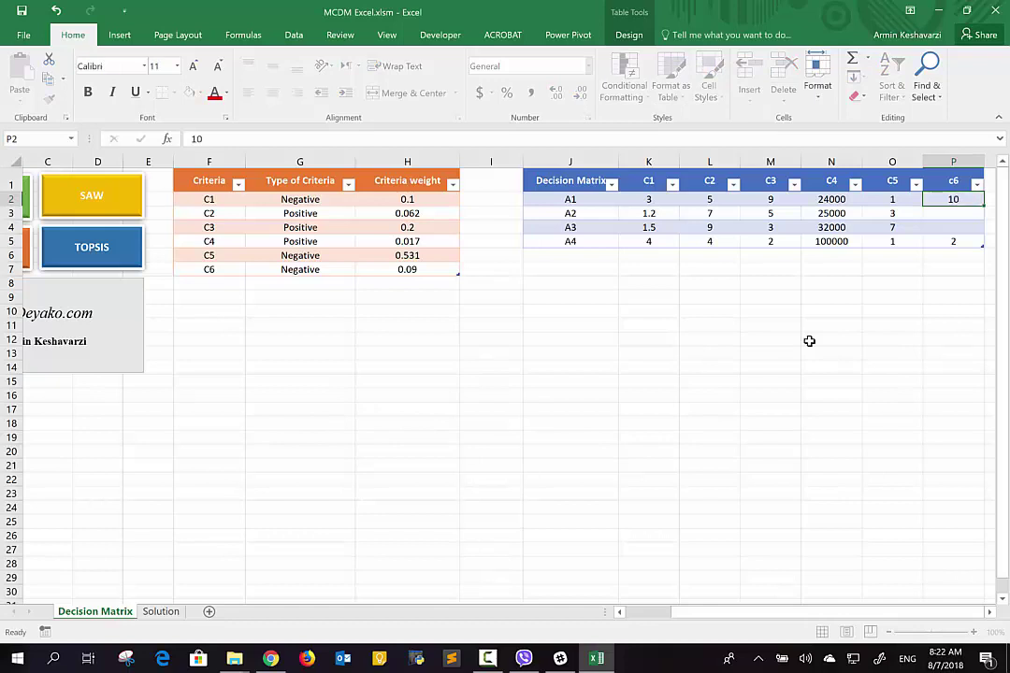
{"action": "key", "text": "Return"}
{"action": "type", "text": "5"}
{"action": "key", "text": "Return"}
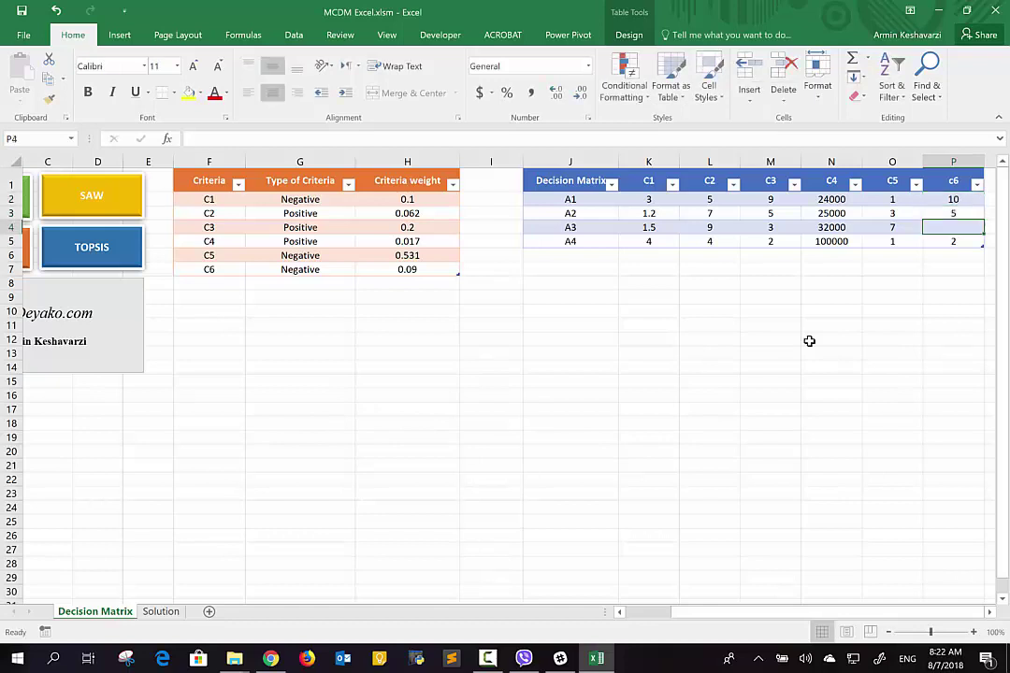
{"action": "type", "text": "4"}
{"action": "key", "text": "Return"}
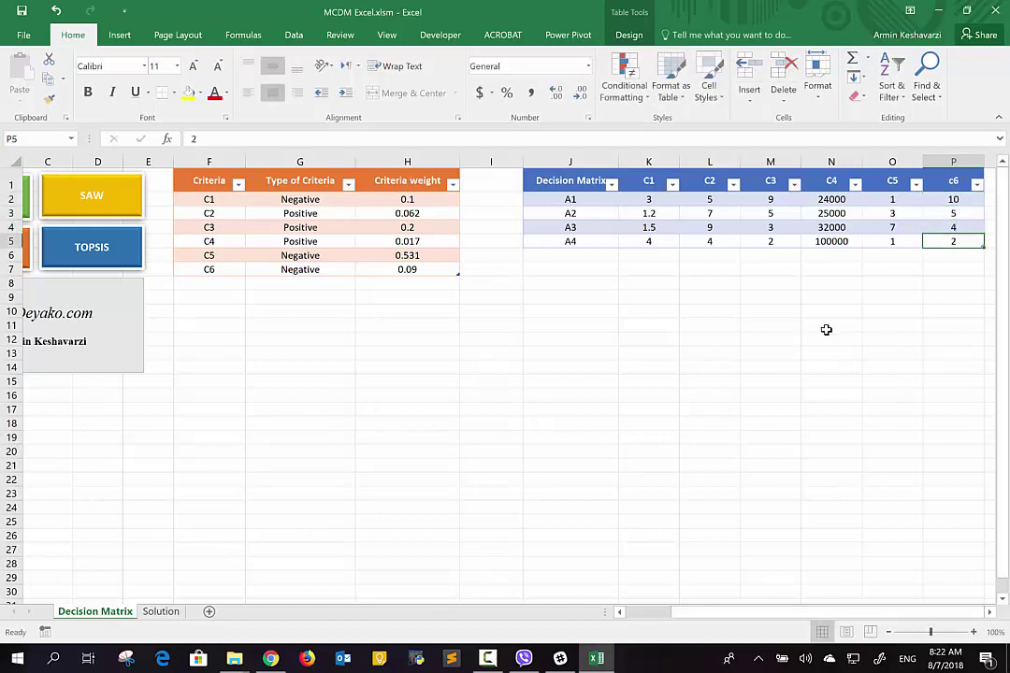
Correct the new column's header from c6 to uppercase C6
{"action": "left_click", "coordinate": [949, 178]}
{"action": "double_click", "coordinate": [949, 181]}
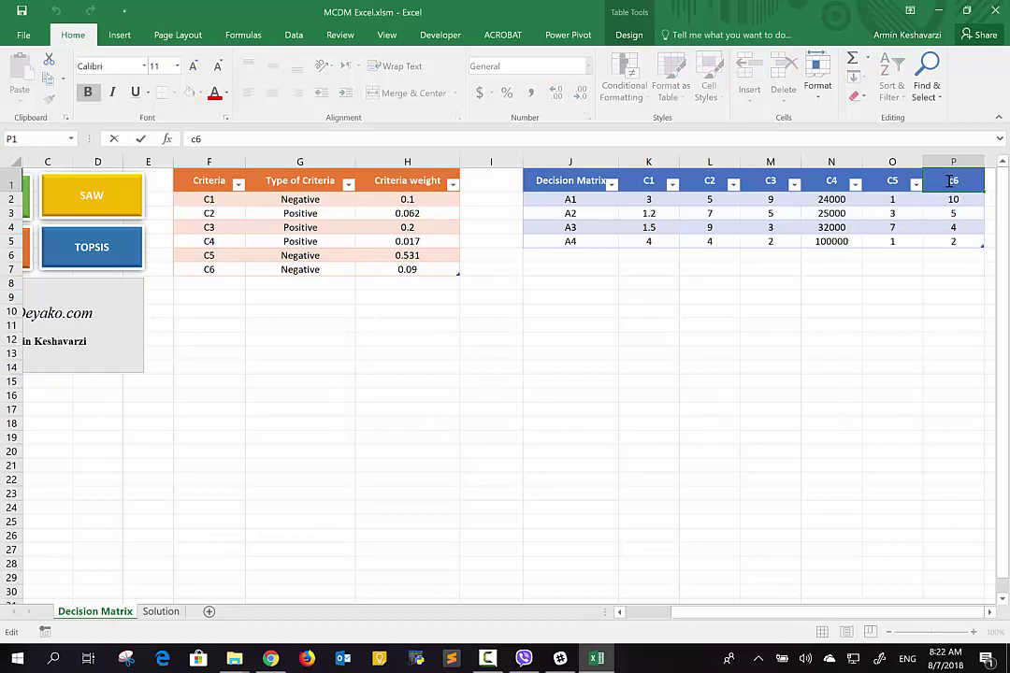
{"action": "key", "text": "BackSpace"}
{"action": "type", "text": "C"}
{"action": "key", "text": "Return"}
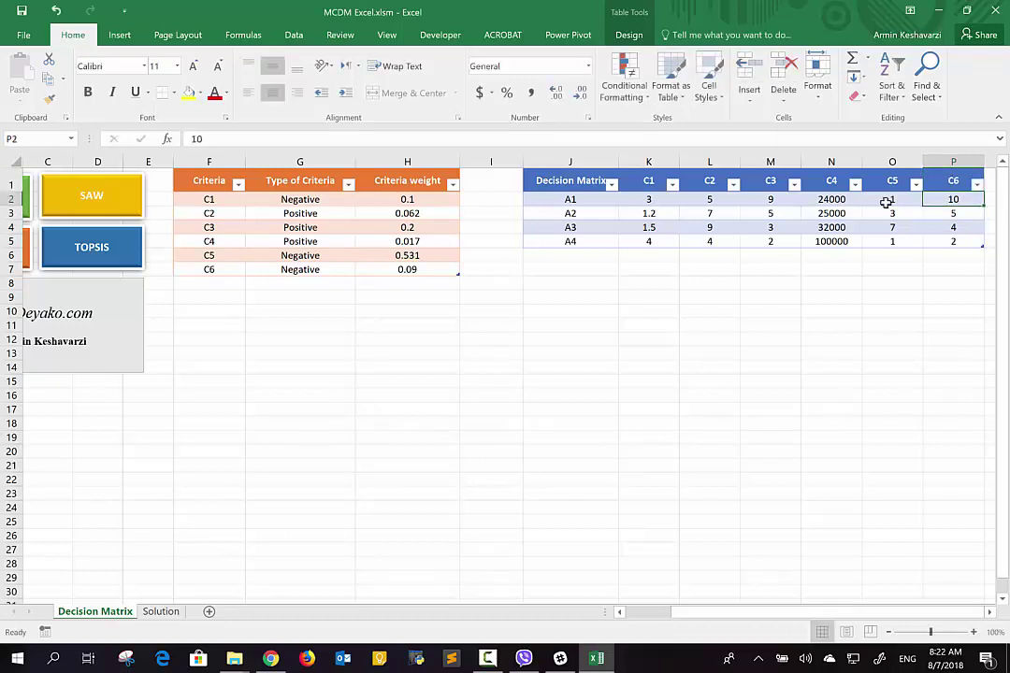
{"action": "left_click_drag", "start_coordinate": [575, 198], "coordinate": [613, 180]}
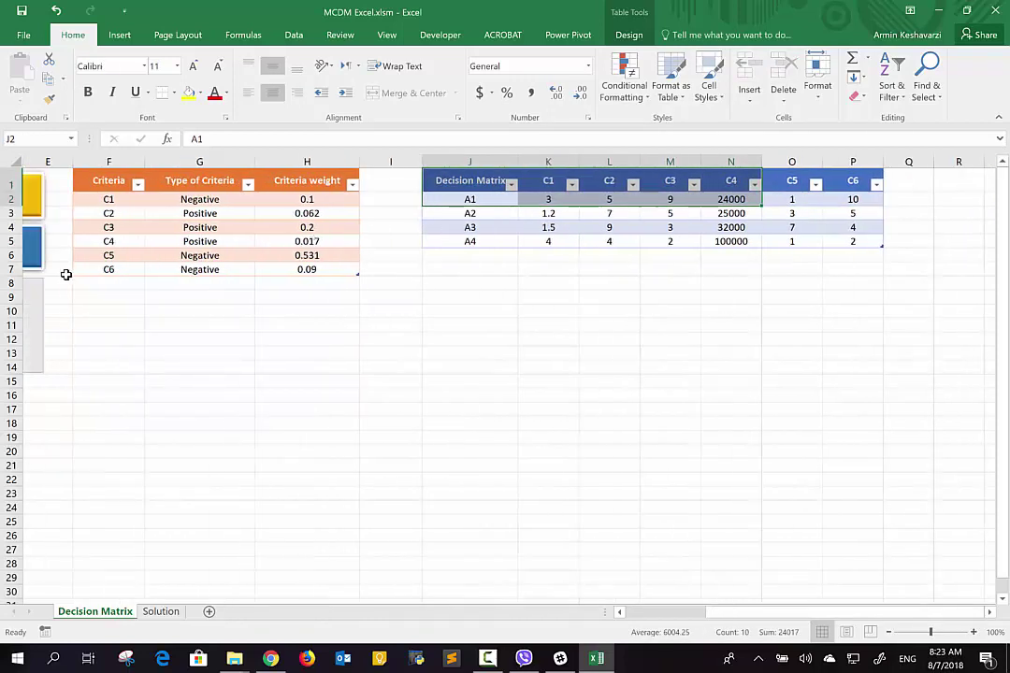
{"action": "left_click", "coordinate": [110, 270]}
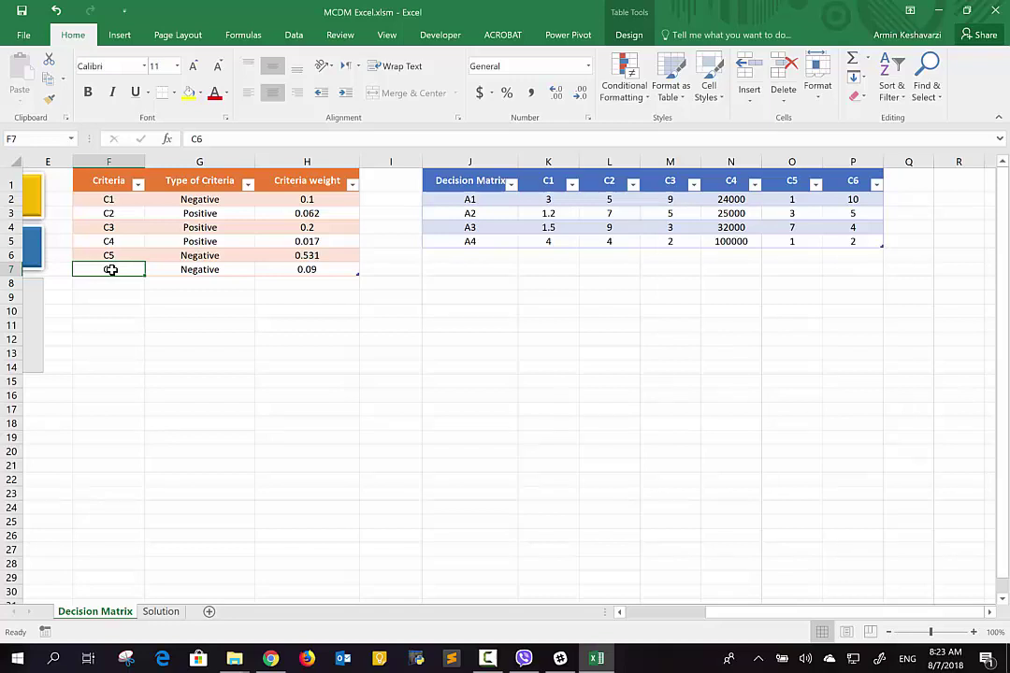
Set C6's criteria type in G7 to Positive and review A1's matrix row
{"action": "left_click", "coordinate": [192, 270]}
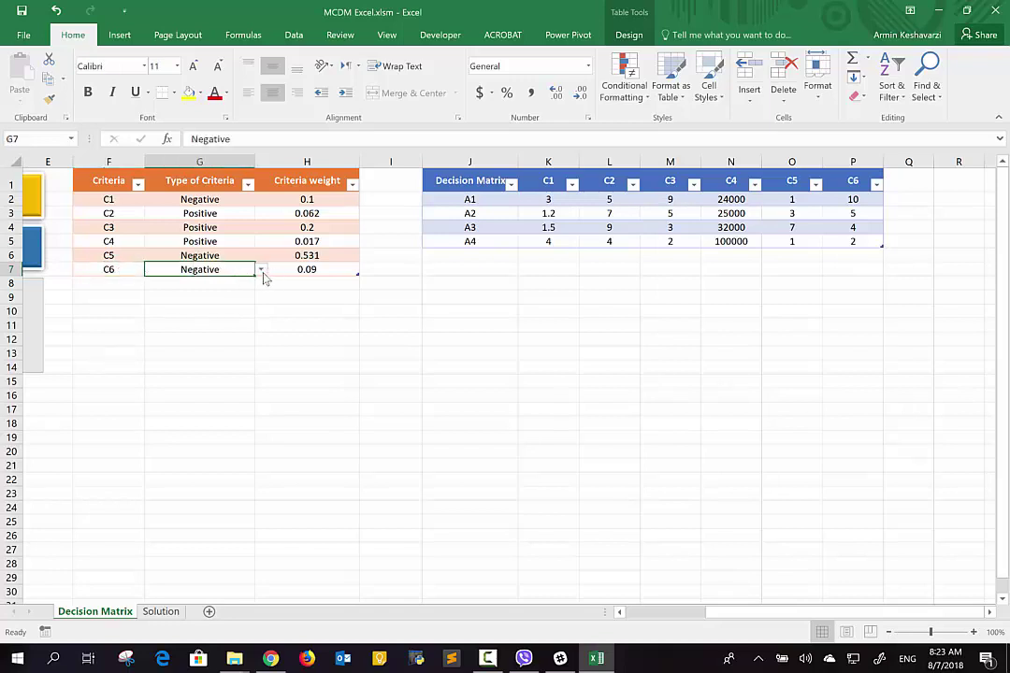
{"action": "left_click", "coordinate": [261, 271]}
{"action": "left_click", "coordinate": [250, 289]}
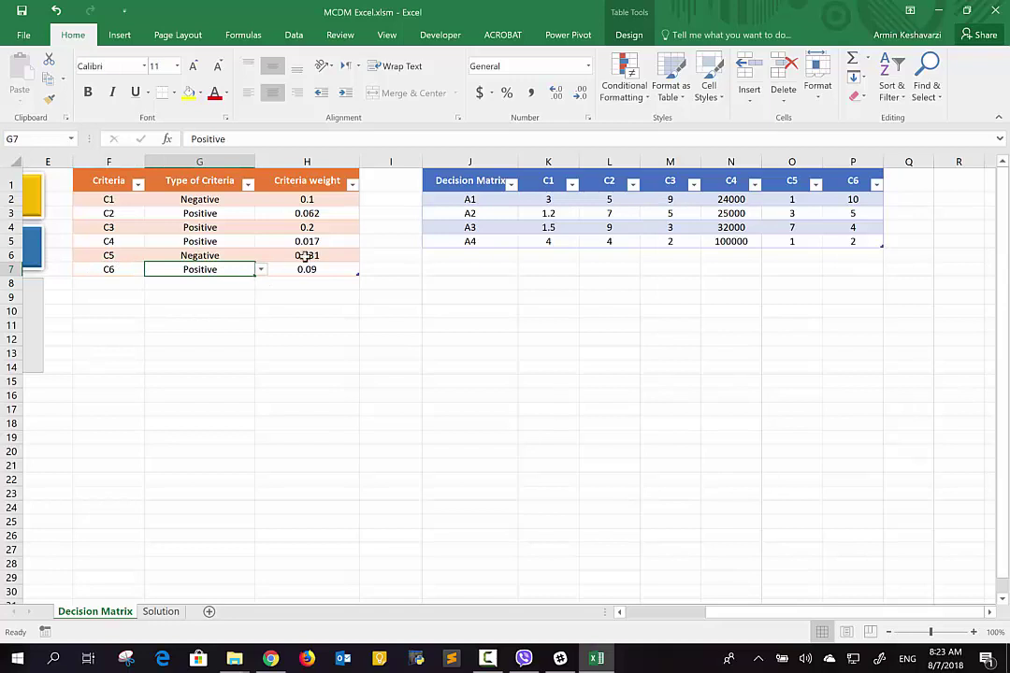
{"action": "left_click", "coordinate": [840, 199]}
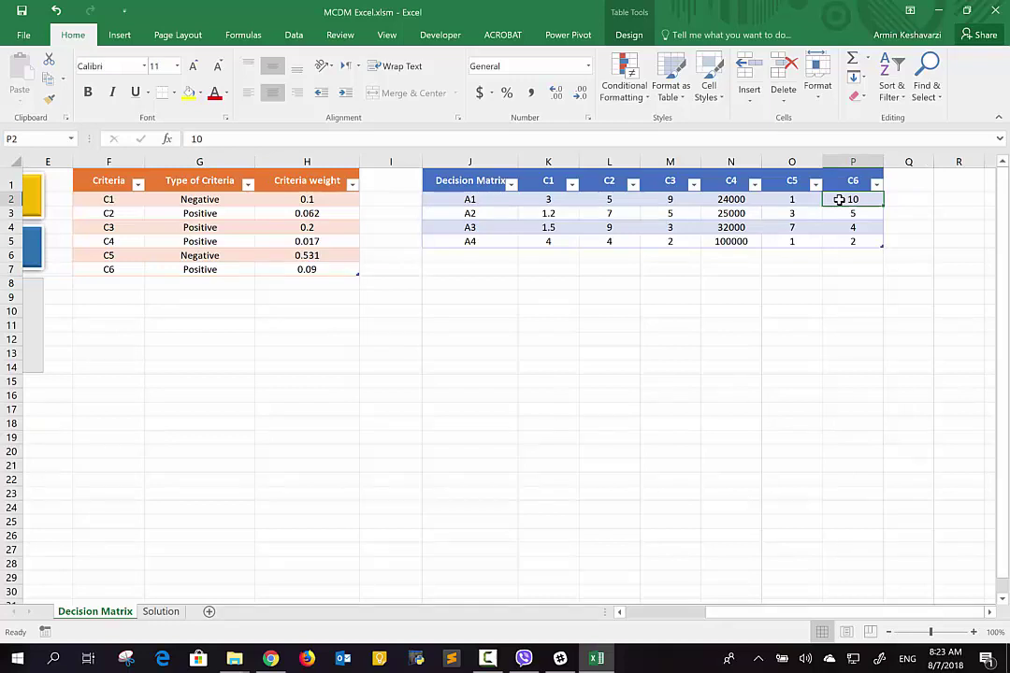
{"action": "left_click_drag", "start_coordinate": [840, 199], "coordinate": [488, 200]}
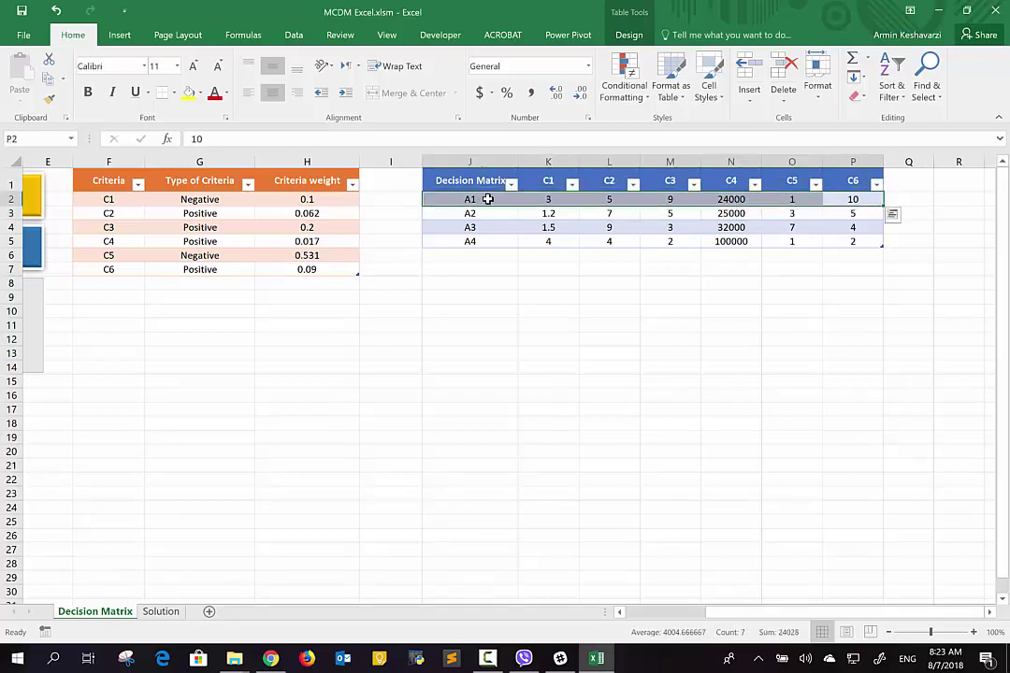
Review A4's C3, C4 and C6 values, then scroll left to columns A–D
{"action": "left_click", "coordinate": [855, 238]}
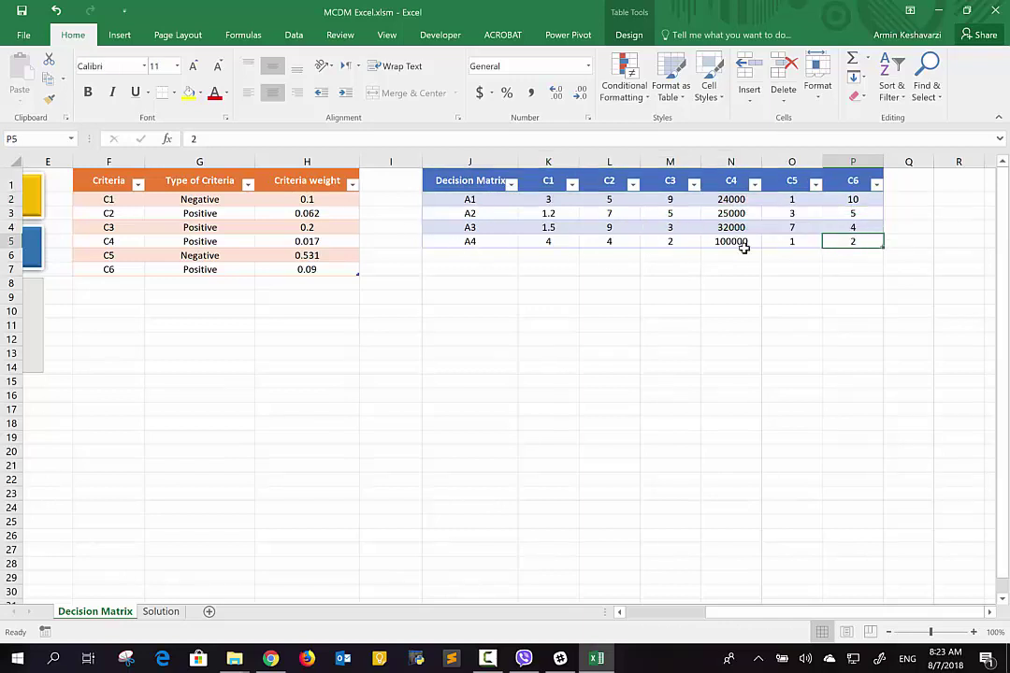
{"action": "left_click", "coordinate": [696, 242]}
{"action": "left_click", "coordinate": [732, 241]}
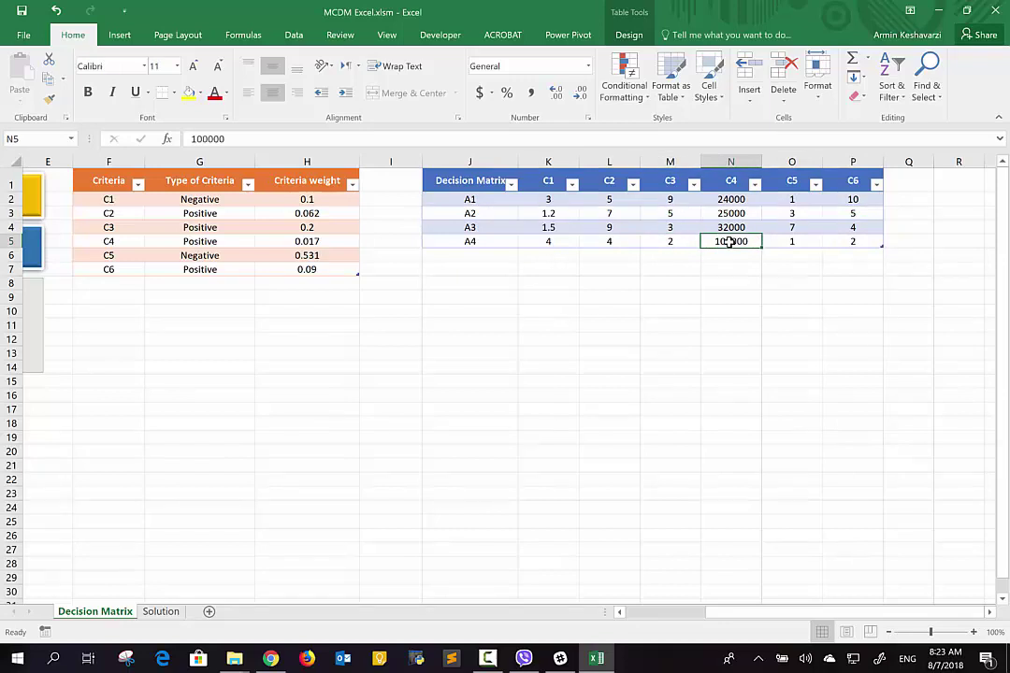
{"action": "left_click", "coordinate": [872, 241]}
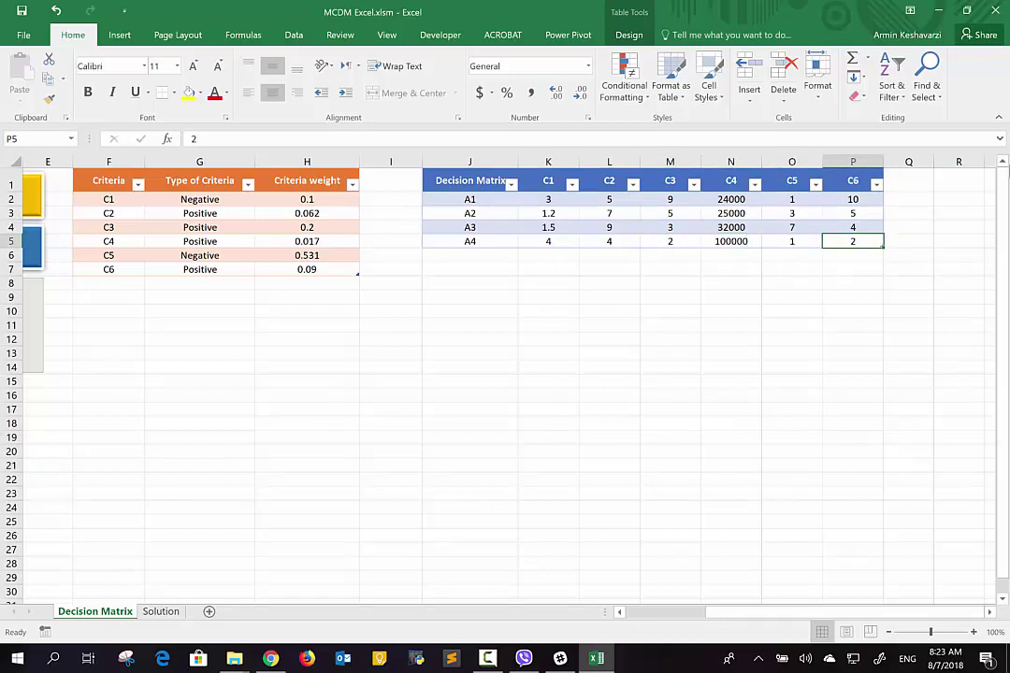
{"action": "scroll", "coordinate": [647, 275], "scroll_direction": "left", "scroll_amount": 4}
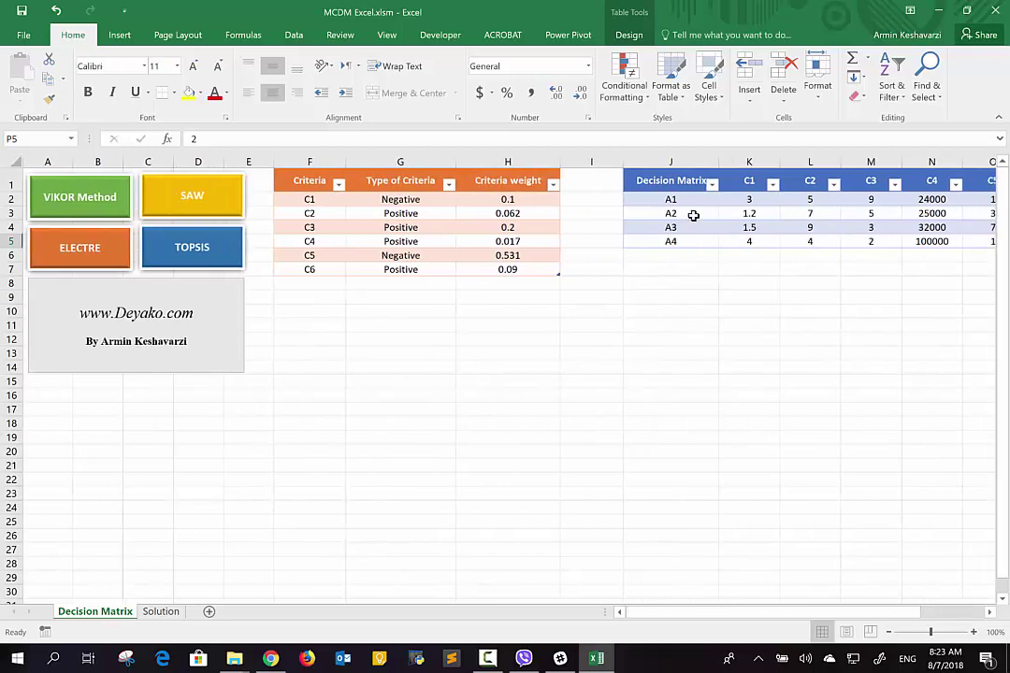
Run SAW, review A1 ranked first and A3 last, then return to Decision Matrix
{"action": "left_click", "coordinate": [223, 202]}
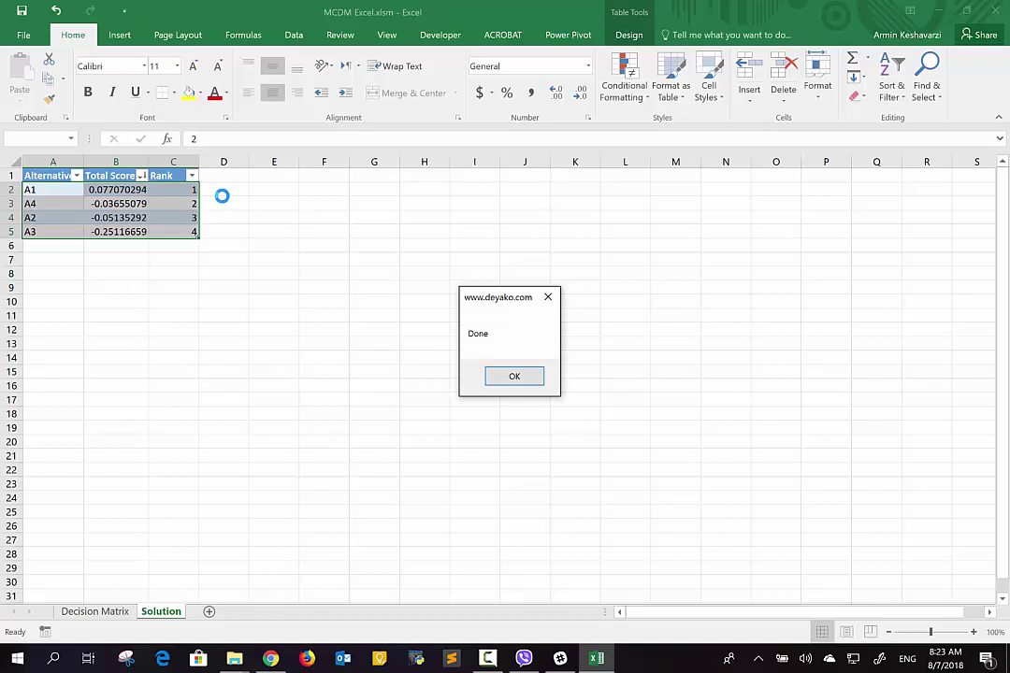
{"action": "left_click", "coordinate": [495, 382]}
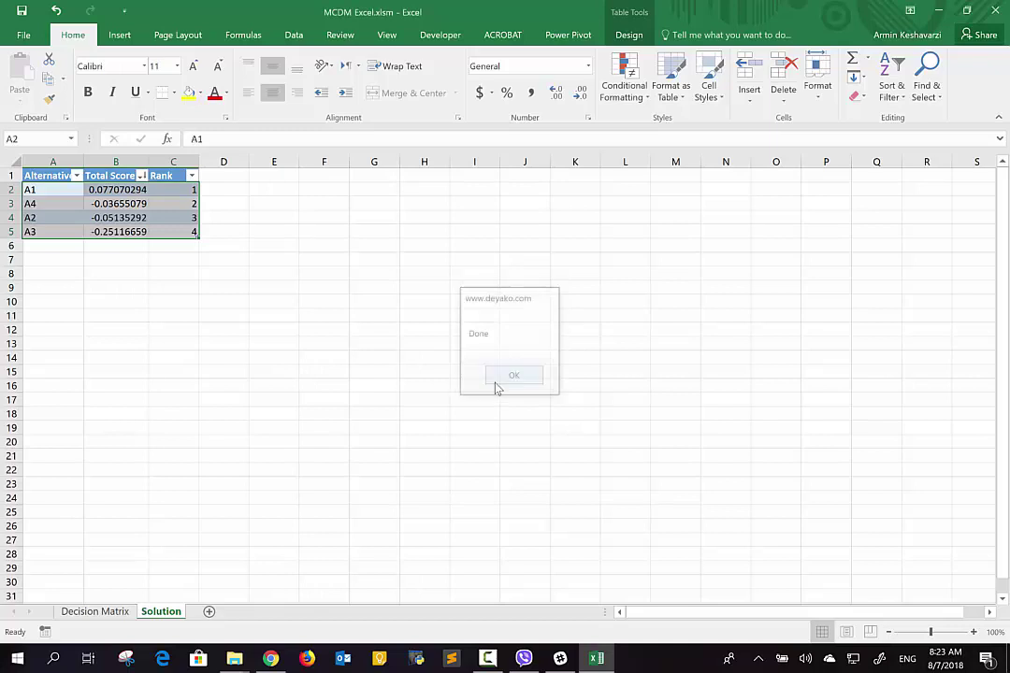
{"action": "left_click", "coordinate": [54, 189]}
{"action": "left_click_drag", "start_coordinate": [53, 189], "coordinate": [177, 191]}
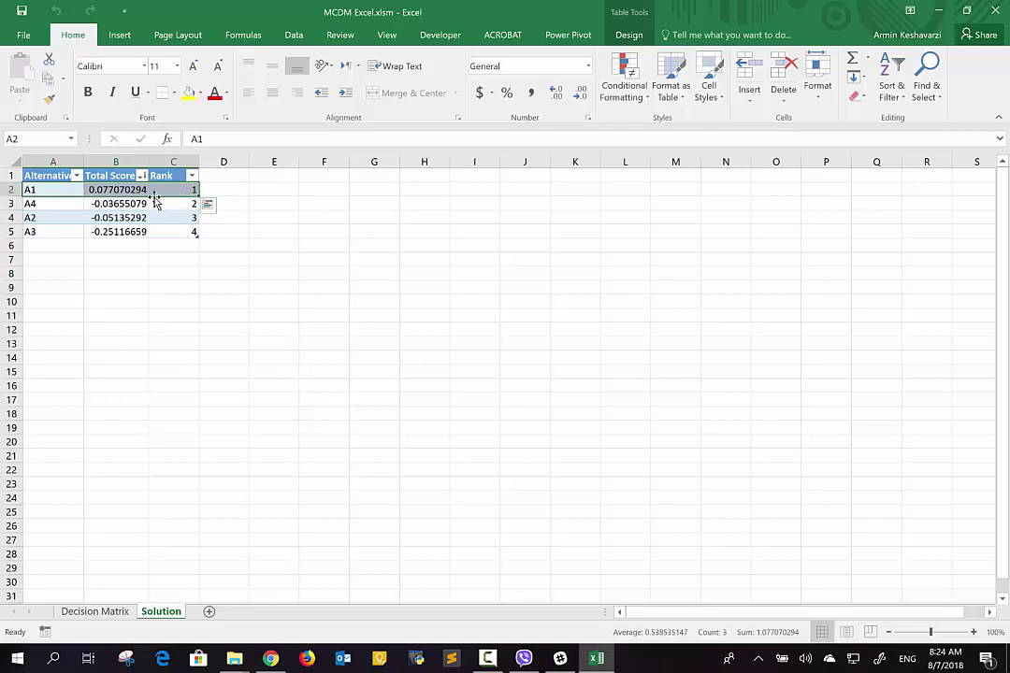
{"action": "left_click", "coordinate": [19, 231]}
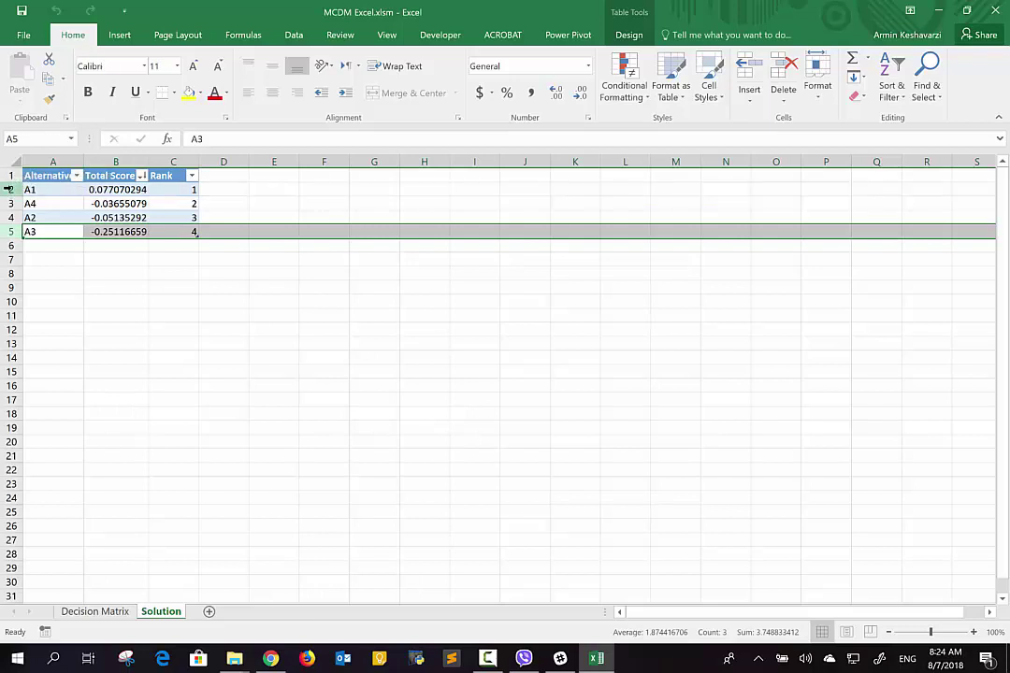
{"action": "left_click", "coordinate": [11, 189]}
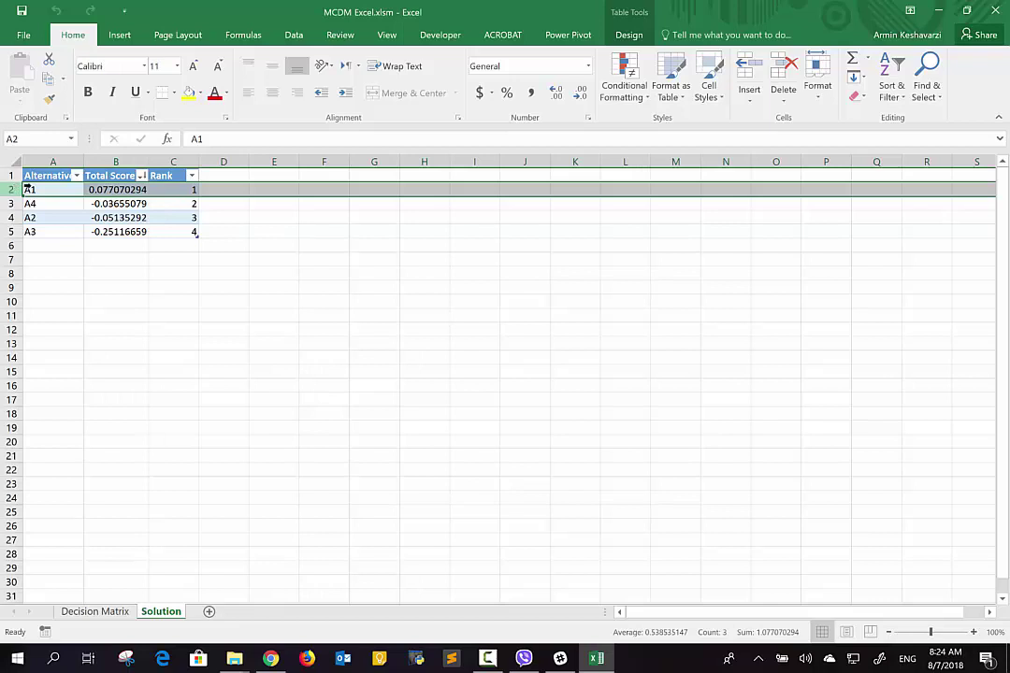
{"action": "left_click", "coordinate": [90, 612]}
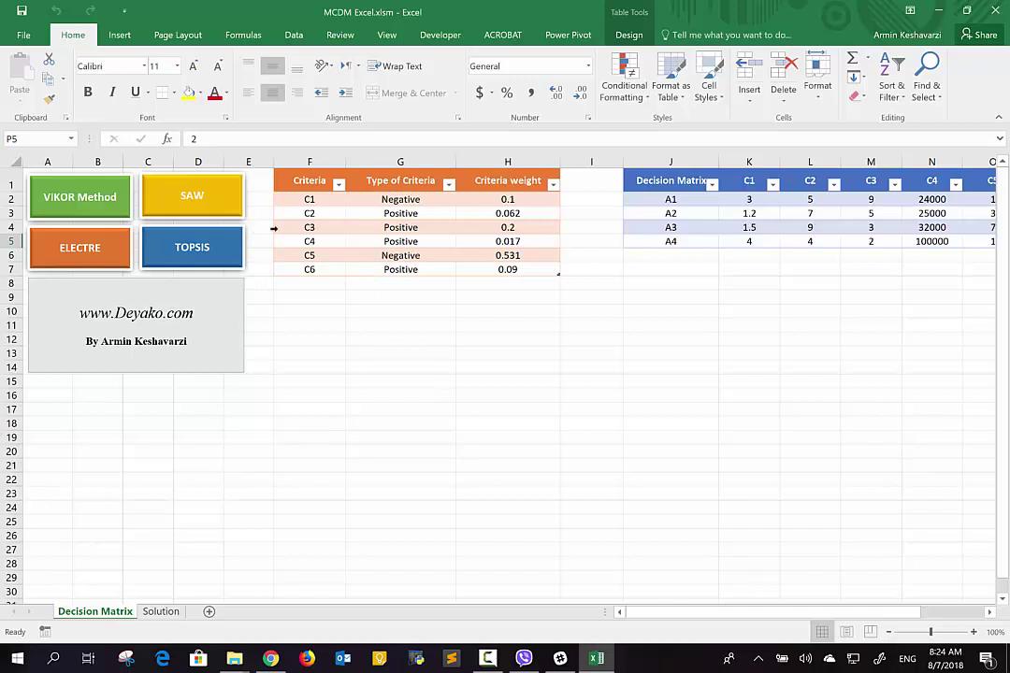
Run the VIKOR Method with strategic weight V = 0.5
{"action": "left_click", "coordinate": [67, 193]}
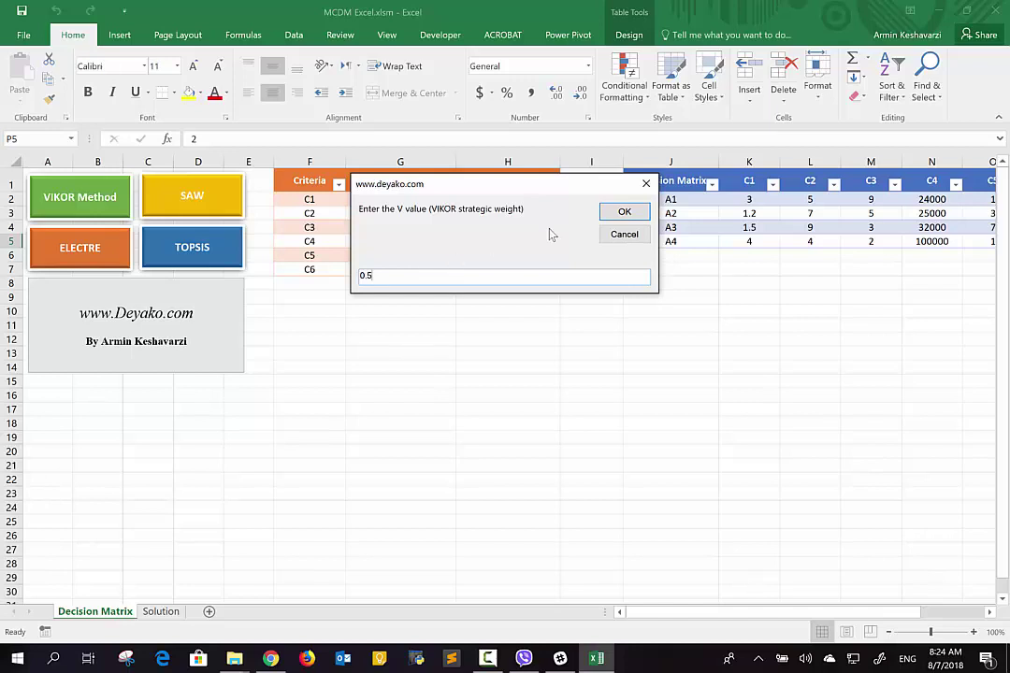
{"action": "left_click", "coordinate": [625, 214]}
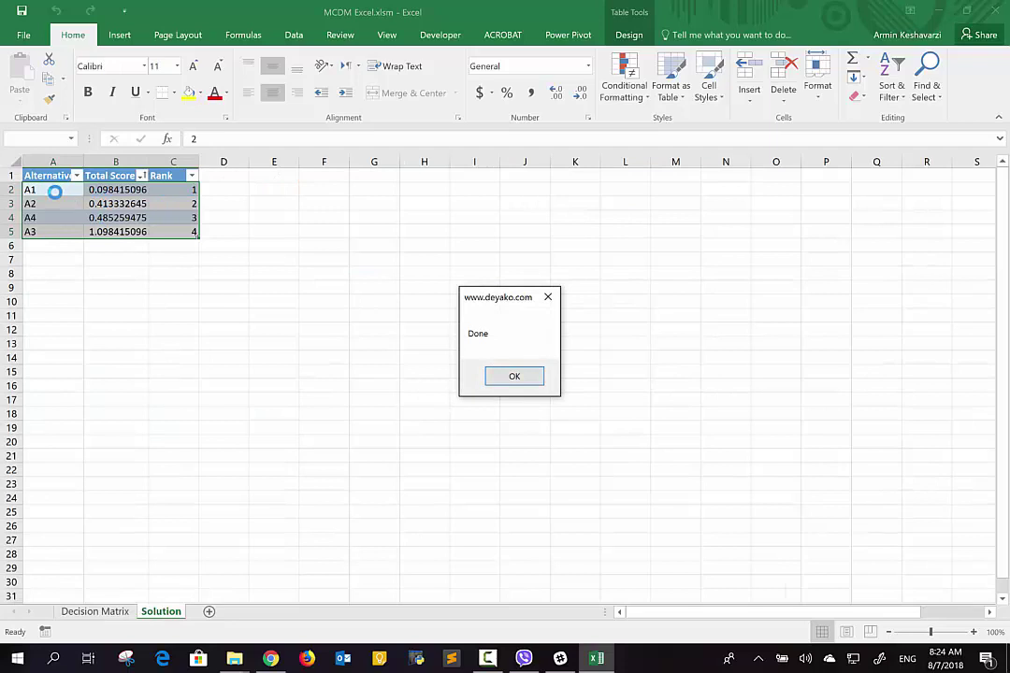
{"action": "left_click", "coordinate": [530, 377]}
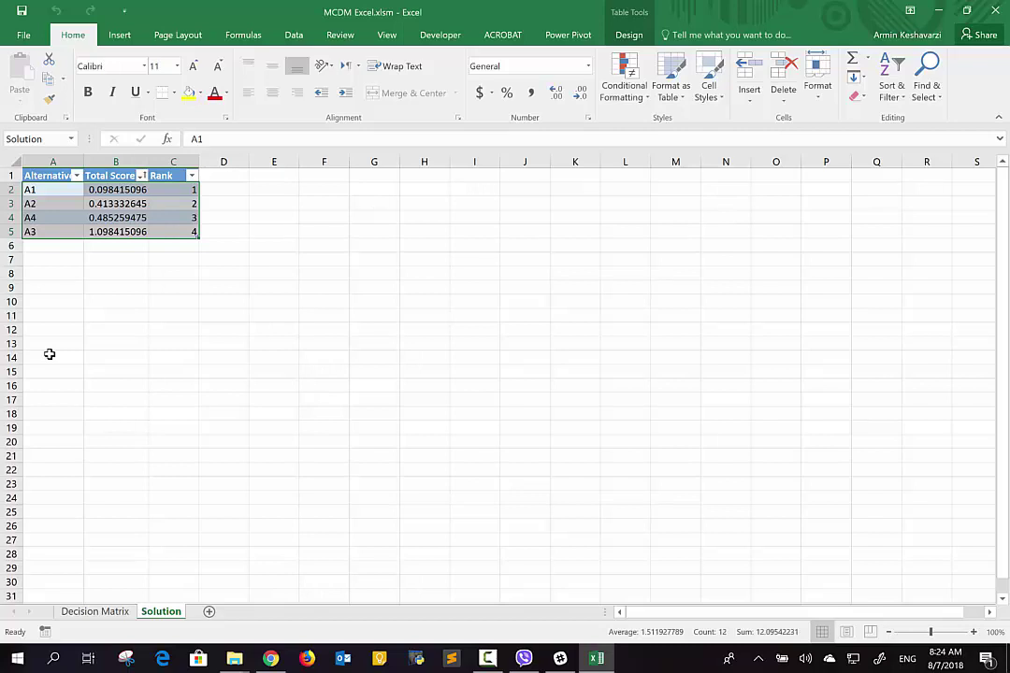
Run the TOPSIS ranking from the Decision Matrix sheet
{"action": "left_click", "coordinate": [92, 613]}
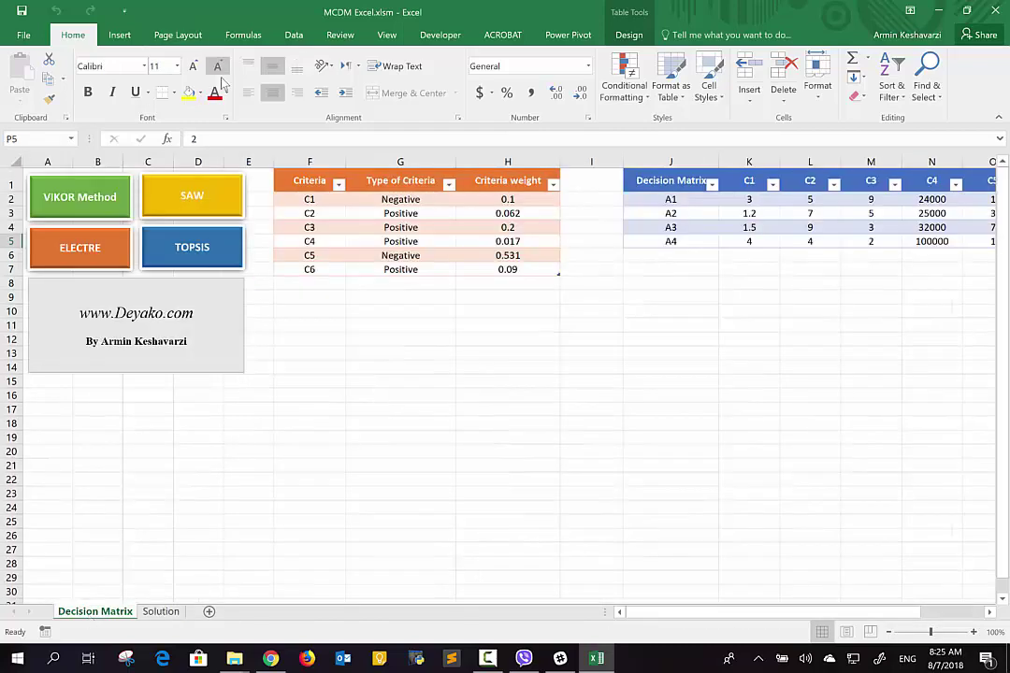
{"action": "left_click", "coordinate": [182, 250]}
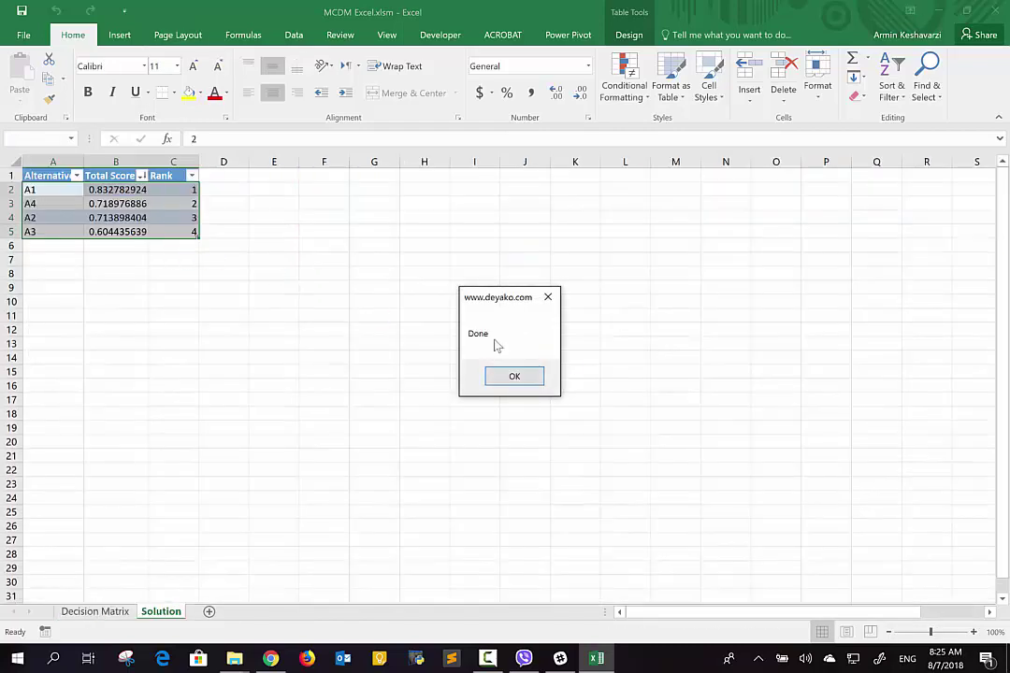
{"action": "left_click", "coordinate": [489, 371]}
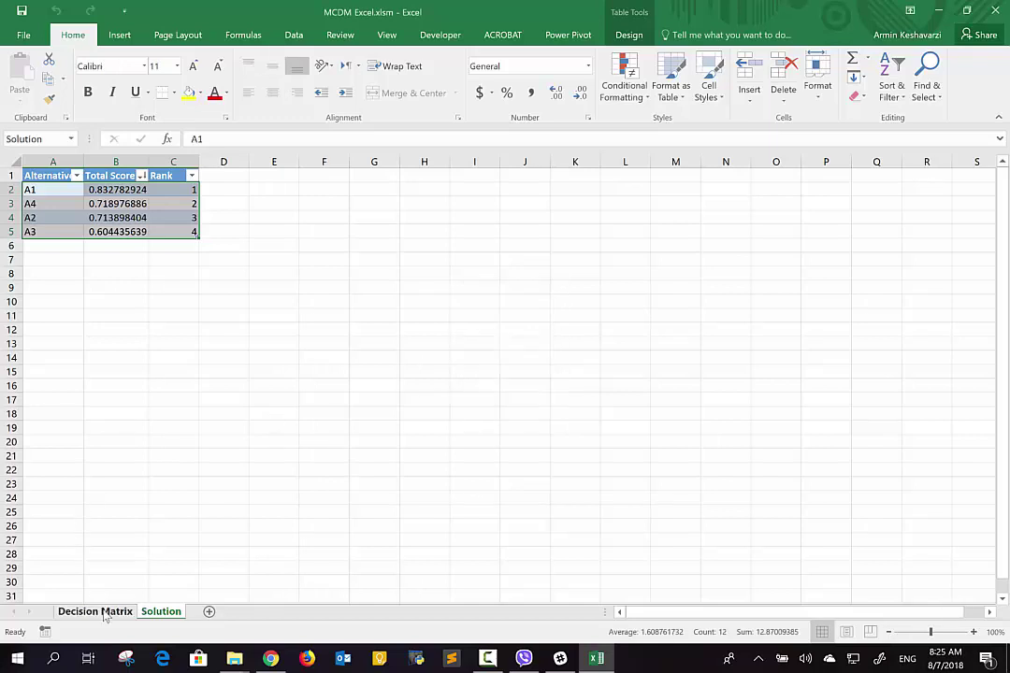
Run the ELECTRE ranking, then return to Decision Matrix and show the Developer tab
{"action": "left_click", "coordinate": [91, 613]}
{"action": "left_click", "coordinate": [99, 227]}
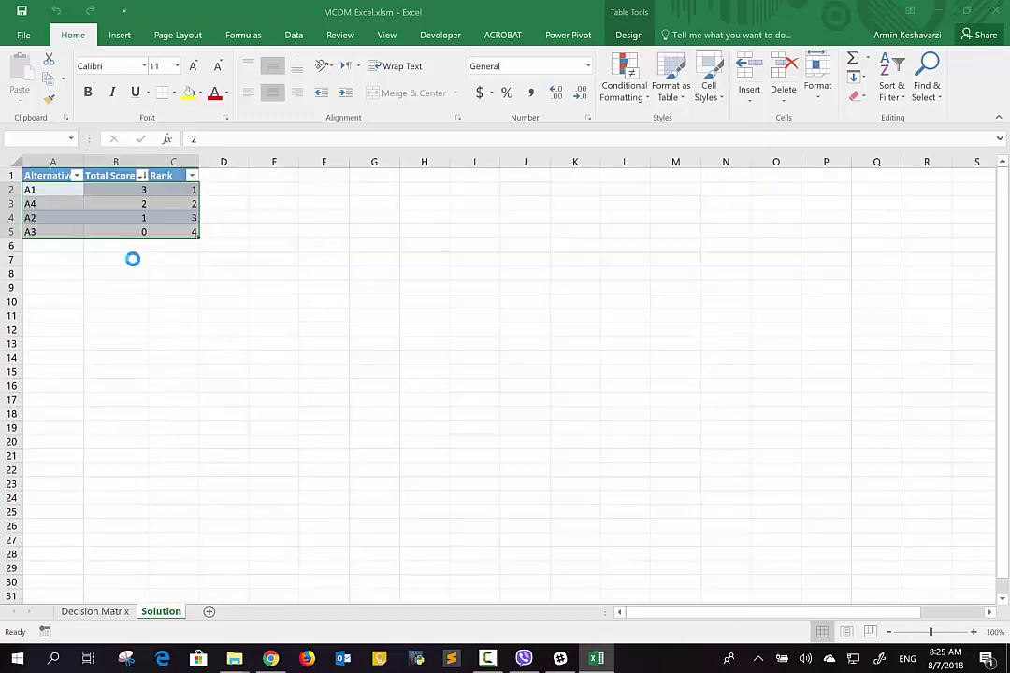
{"action": "left_click", "coordinate": [513, 376]}
{"action": "left_click", "coordinate": [92, 612]}
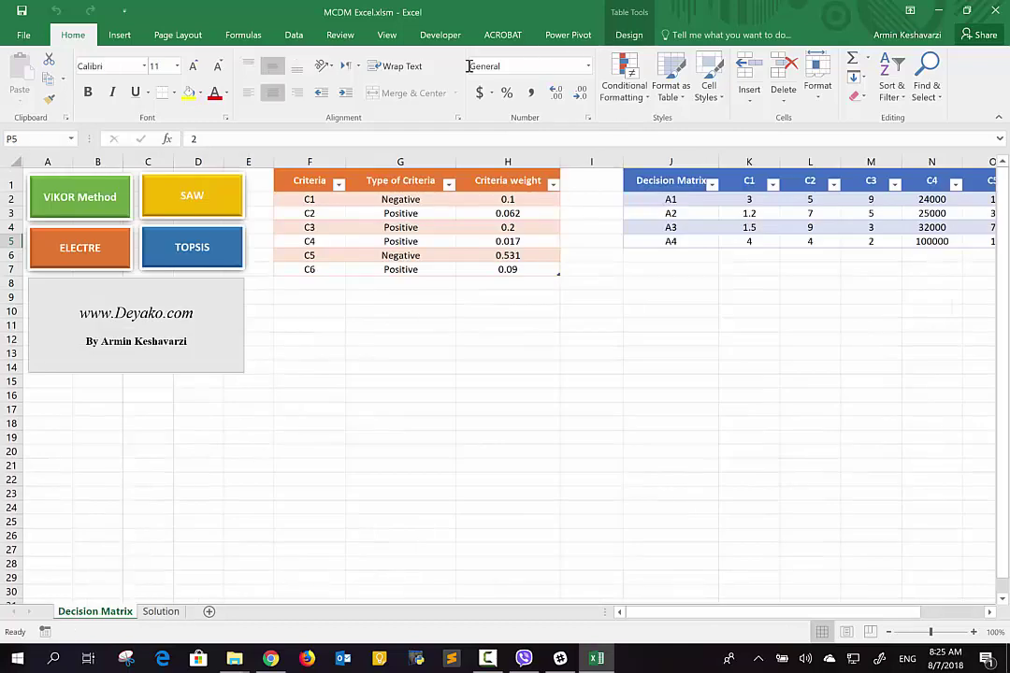
{"action": "left_click", "coordinate": [438, 37]}
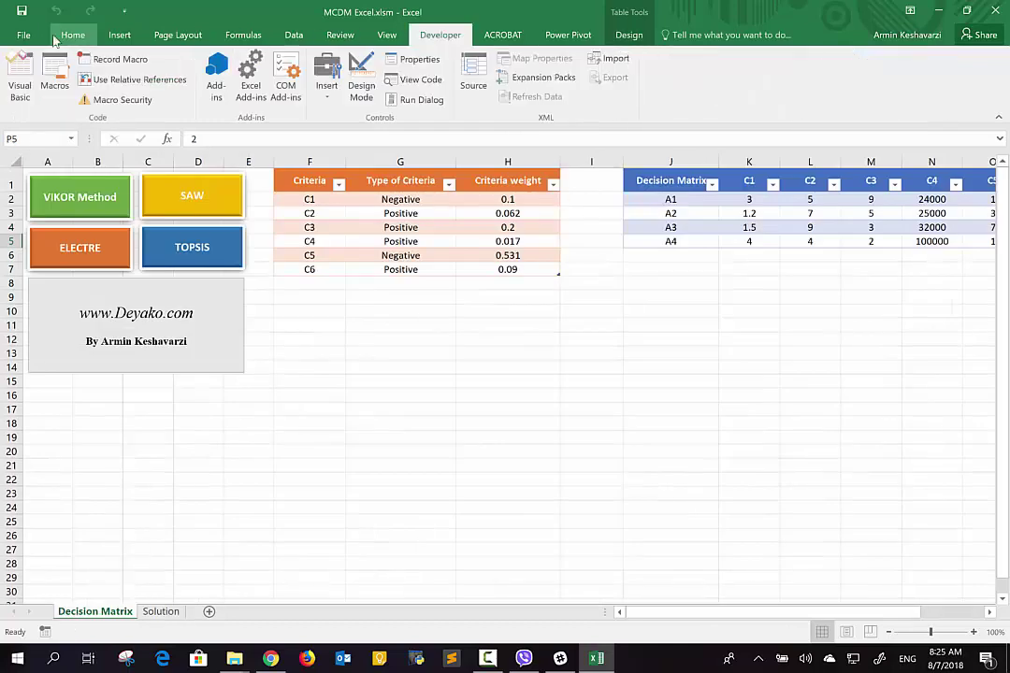
{"action": "left_click", "coordinate": [13, 75]}
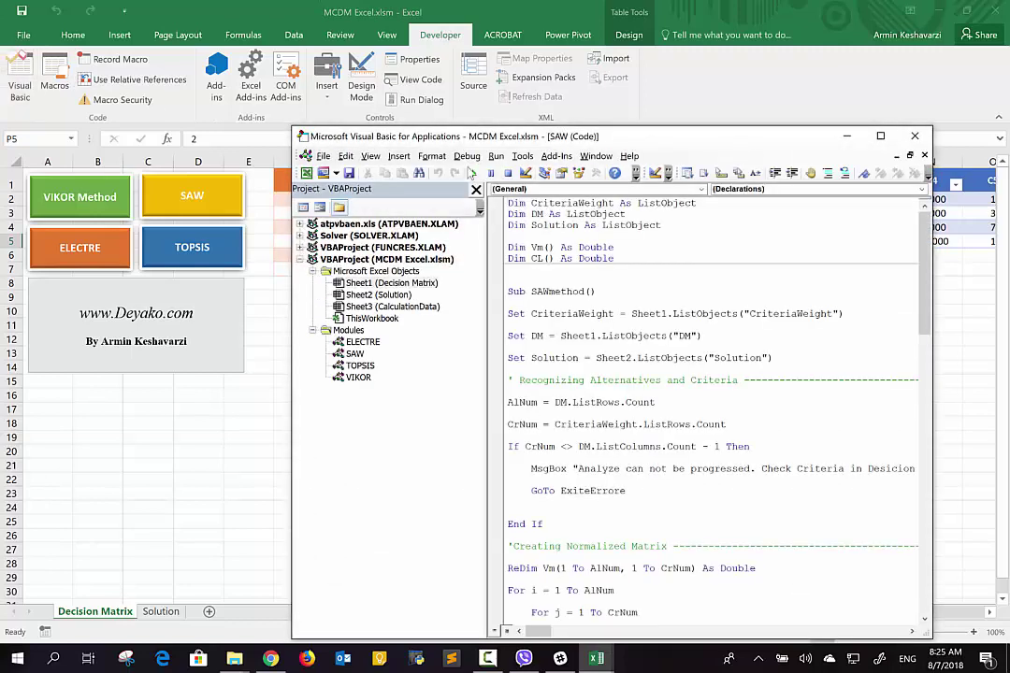
{"action": "double_click", "coordinate": [699, 138]}
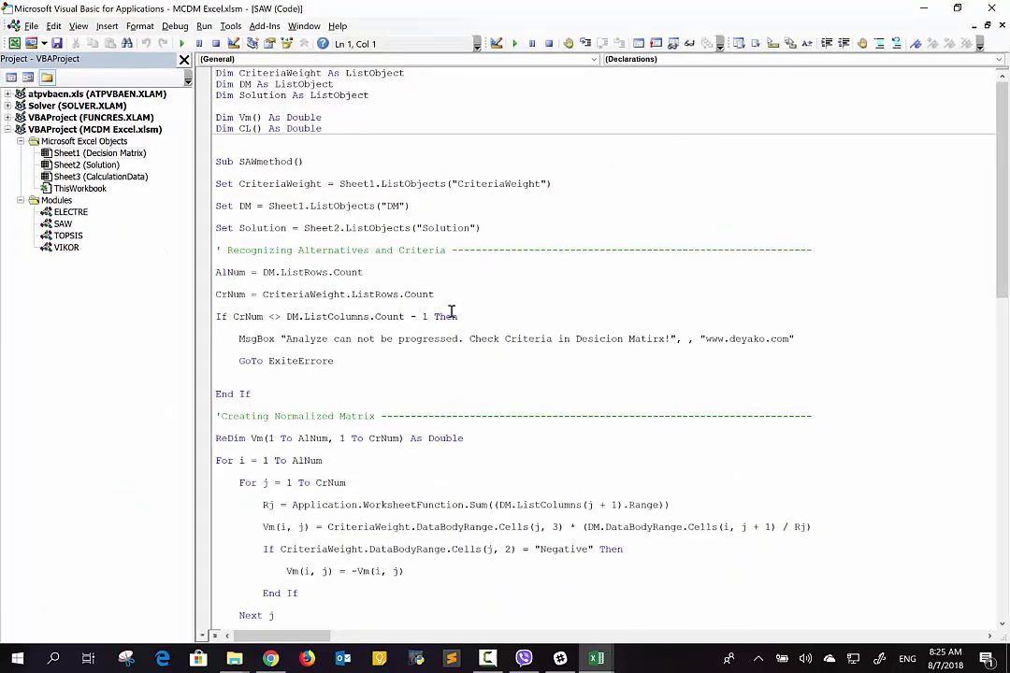
{"action": "scroll", "coordinate": [451, 313], "scroll_direction": "down", "scroll_amount": 4}
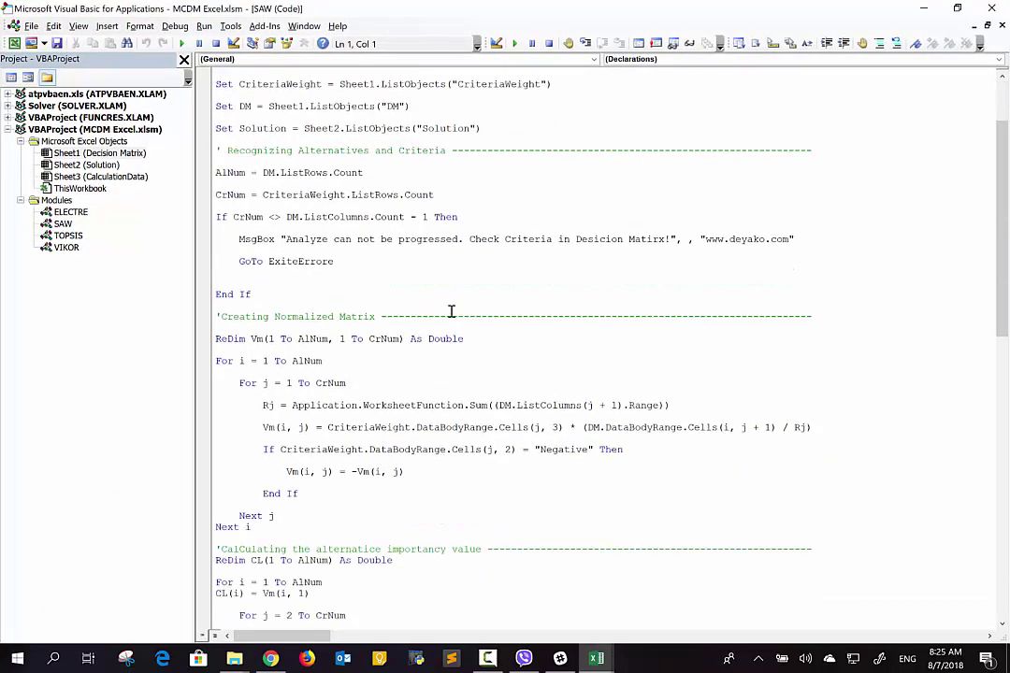
{"action": "double_click", "coordinate": [82, 215]}
{"action": "scroll", "coordinate": [402, 386], "scroll_direction": "down", "scroll_amount": 11}
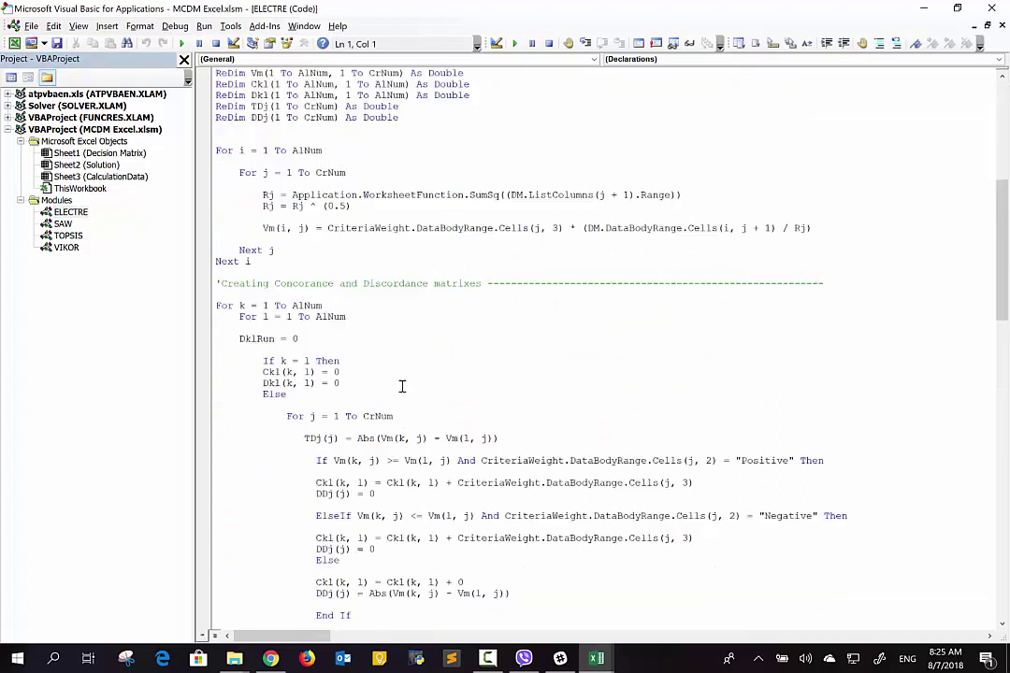
{"action": "scroll", "coordinate": [402, 386], "scroll_direction": "down", "scroll_amount": 20}
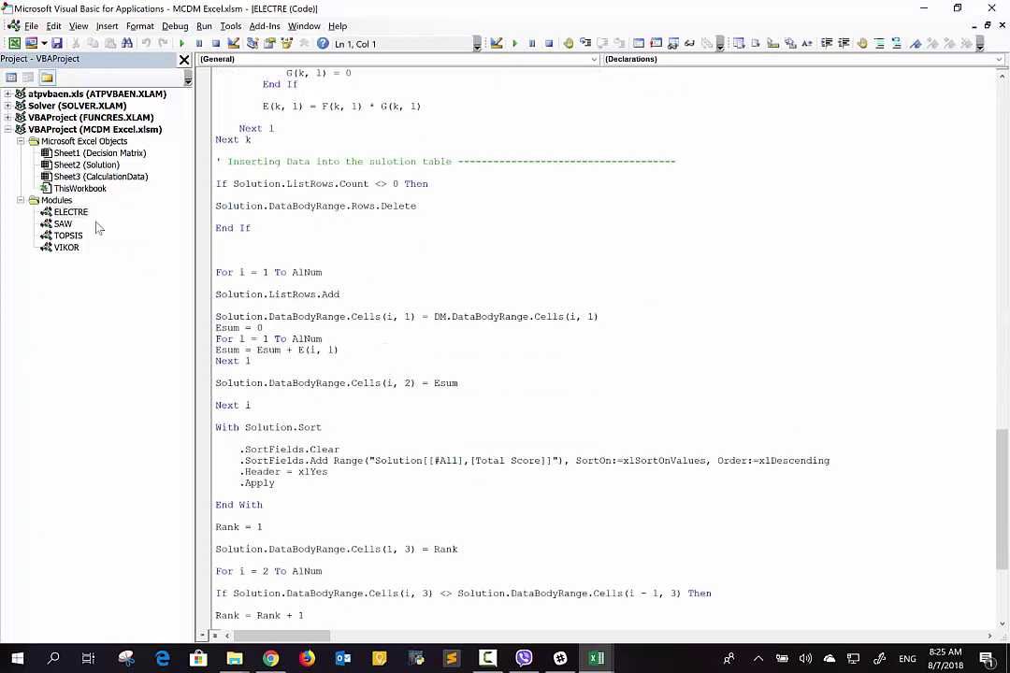
{"action": "scroll", "coordinate": [350, 296], "scroll_direction": "down", "scroll_amount": 6}
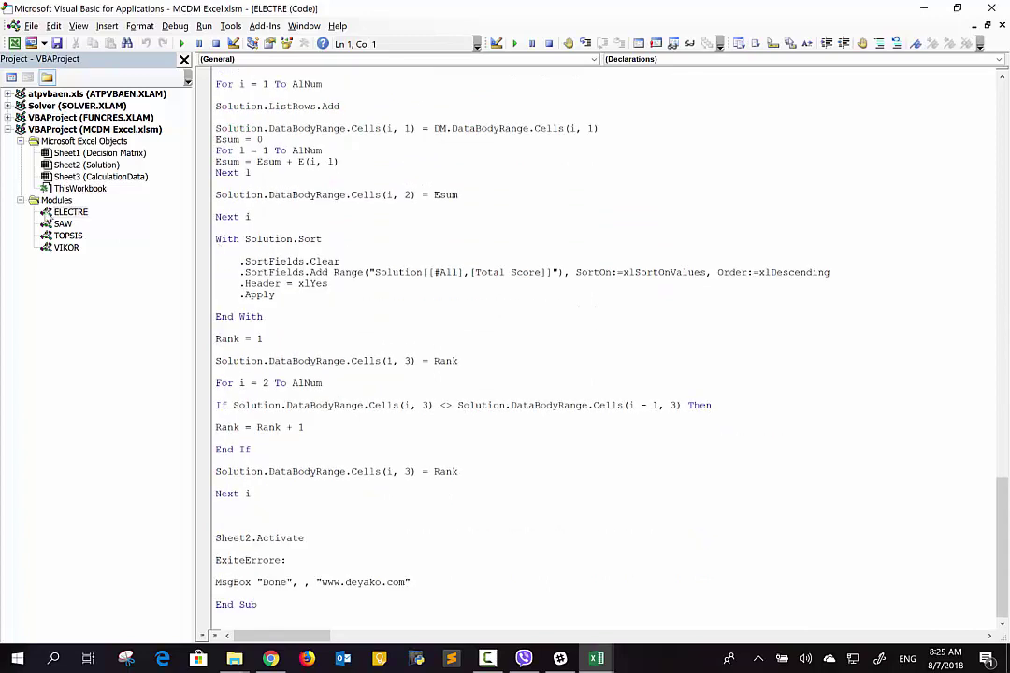
{"action": "double_click", "coordinate": [62, 224]}
{"action": "scroll", "coordinate": [302, 295], "scroll_direction": "down", "scroll_amount": 8}
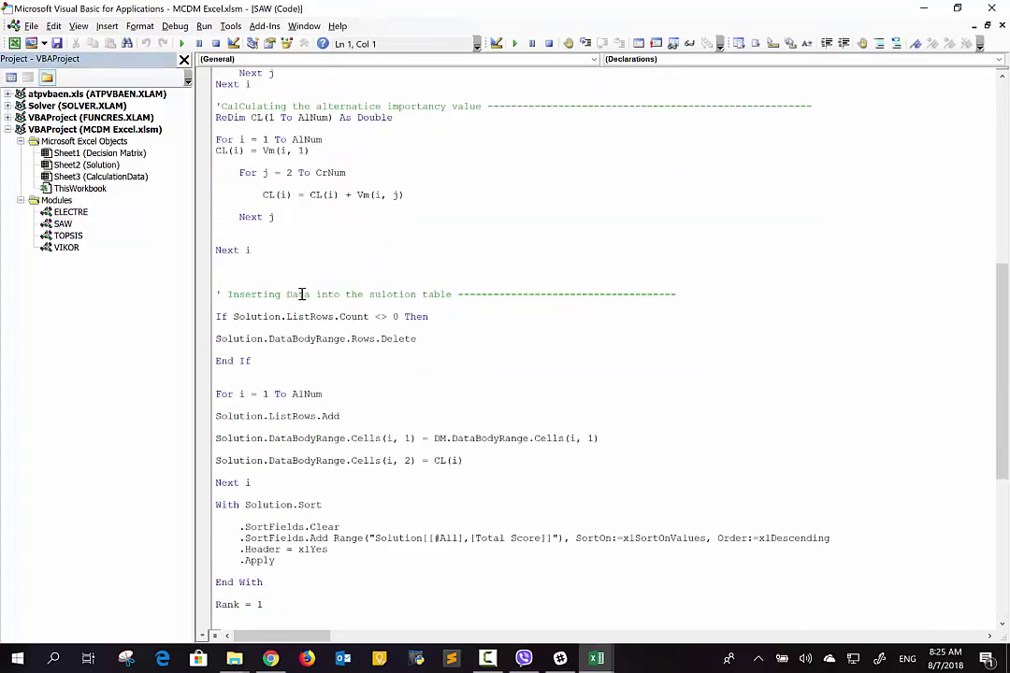
{"action": "scroll", "coordinate": [302, 295], "scroll_direction": "down", "scroll_amount": 8}
{"action": "left_click", "coordinate": [66, 236]}
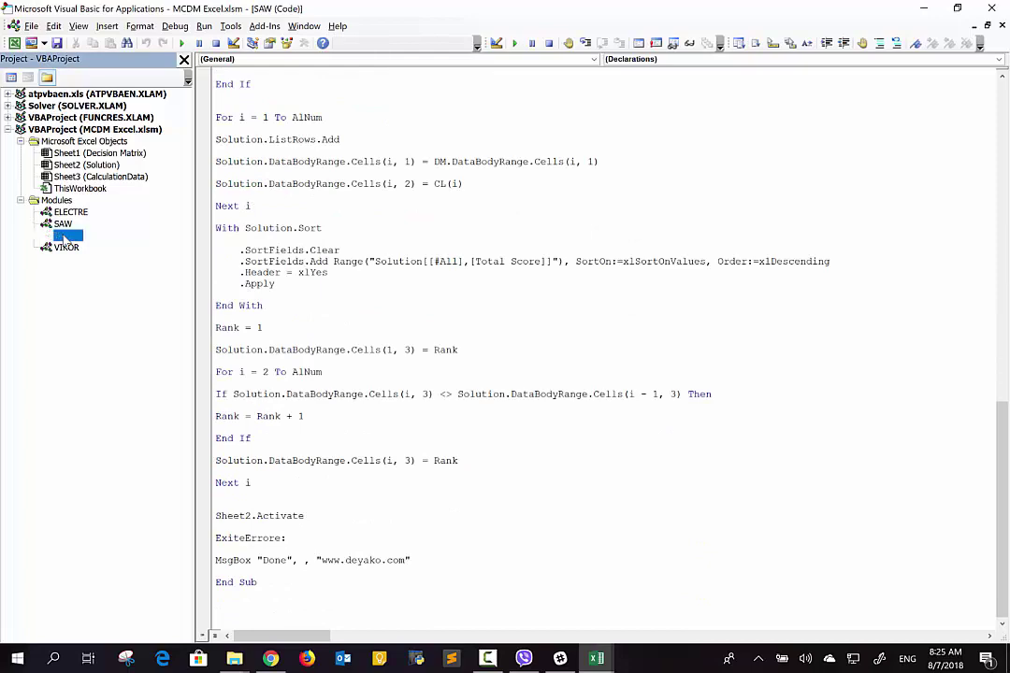
{"action": "double_click", "coordinate": [65, 236]}
{"action": "scroll", "coordinate": [309, 290], "scroll_direction": "down", "scroll_amount": 15}
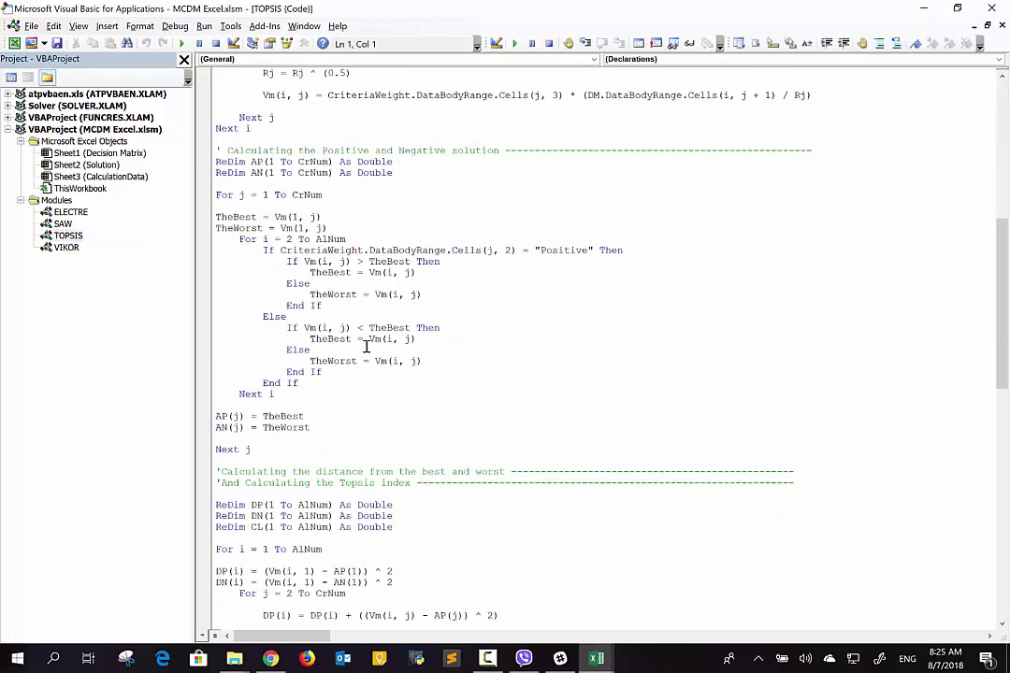
{"action": "double_click", "coordinate": [64, 248]}
{"action": "scroll", "coordinate": [393, 355], "scroll_direction": "down", "scroll_amount": 13}
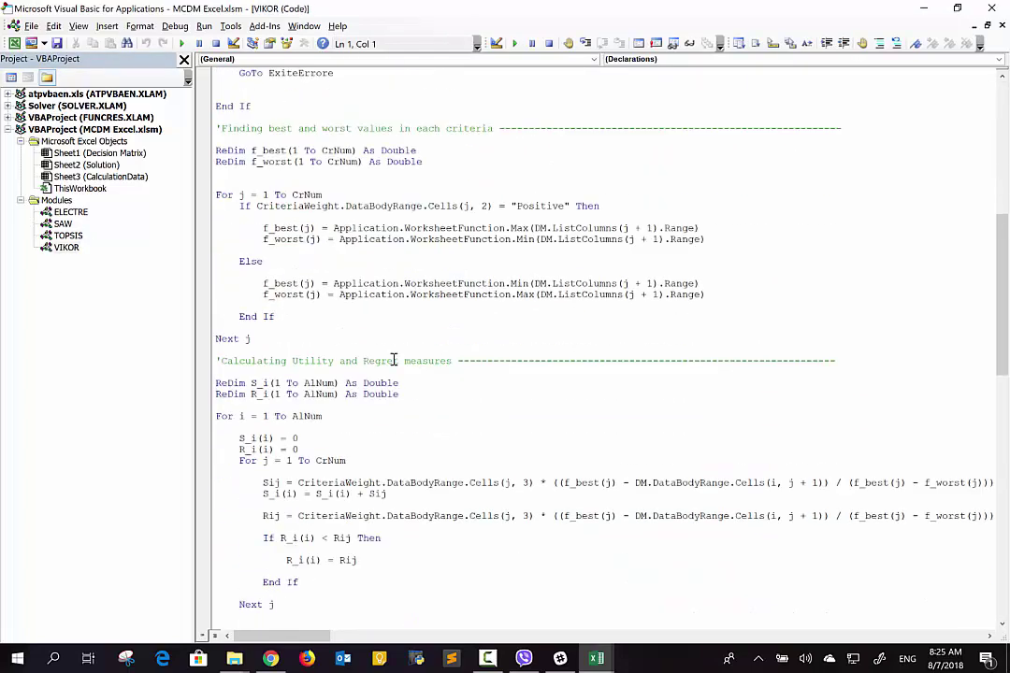
{"action": "scroll", "coordinate": [393, 360], "scroll_direction": "down", "scroll_amount": 20}
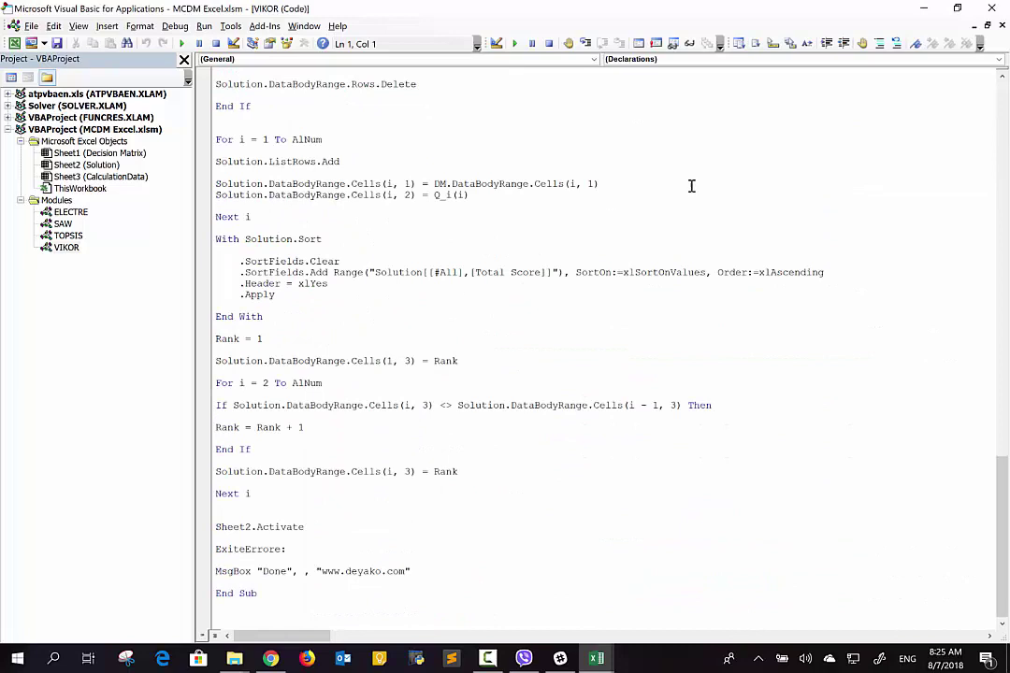
{"action": "key", "text": "alt+F11"}
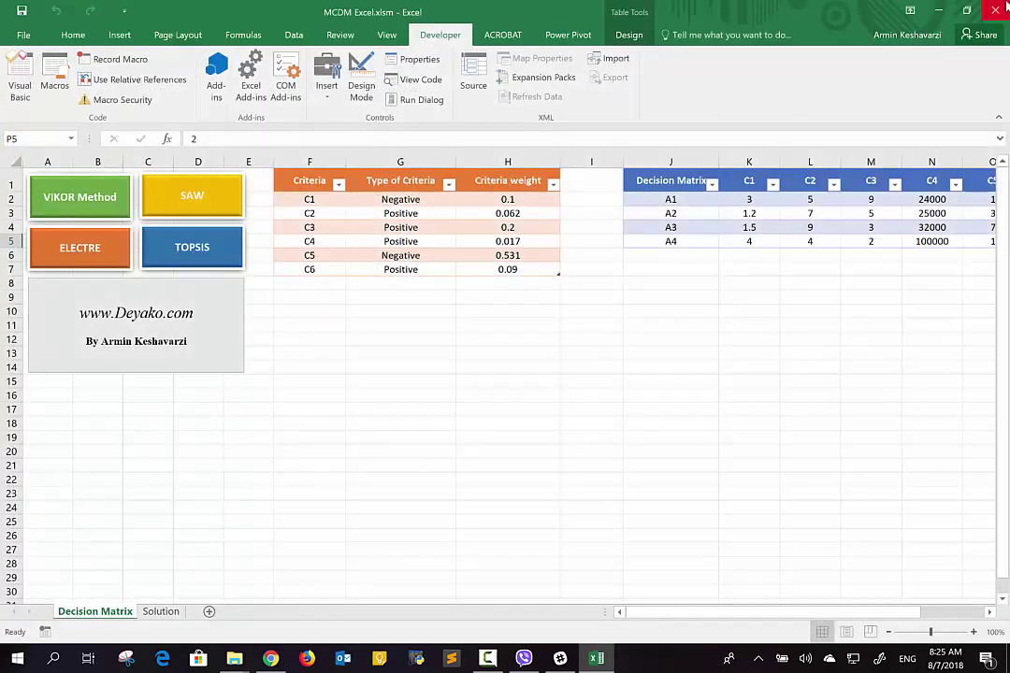